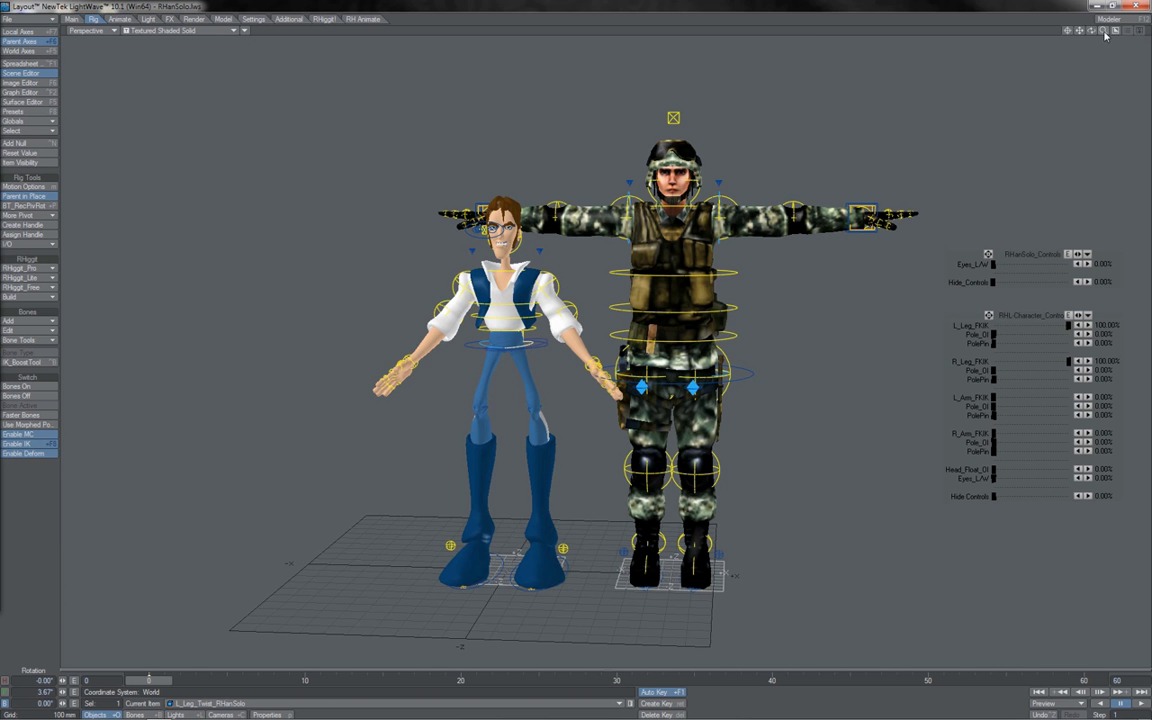
- Move the soldier's R_Arm_IKG goal inward in the top view, towards the cartoon character's left shoulder
{"action": "left_click_drag", "start_coordinate": [1104, 33], "coordinate": [1132, 34]}
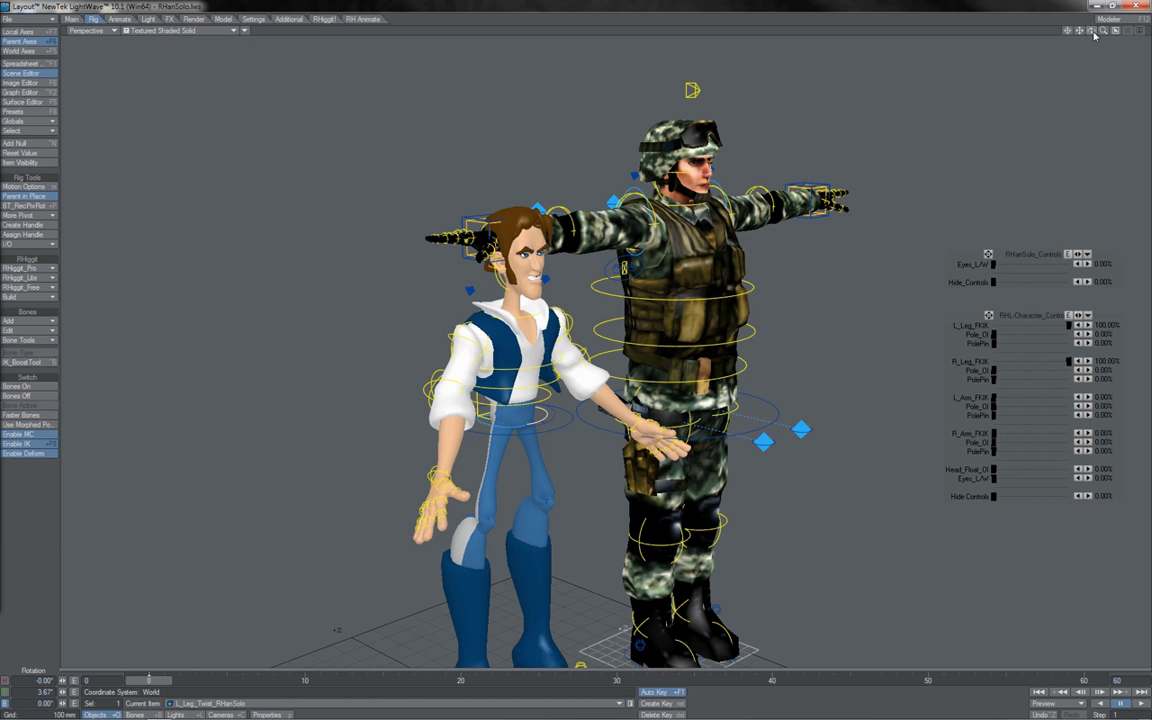
{"action": "mouse_move", "coordinate": [1093, 32]}
{"action": "left_mouse_down"}
{"action": "mouse_move", "coordinate": [1117, 32]}
{"action": "mouse_move", "coordinate": [1095, 35]}
{"action": "left_mouse_up"}
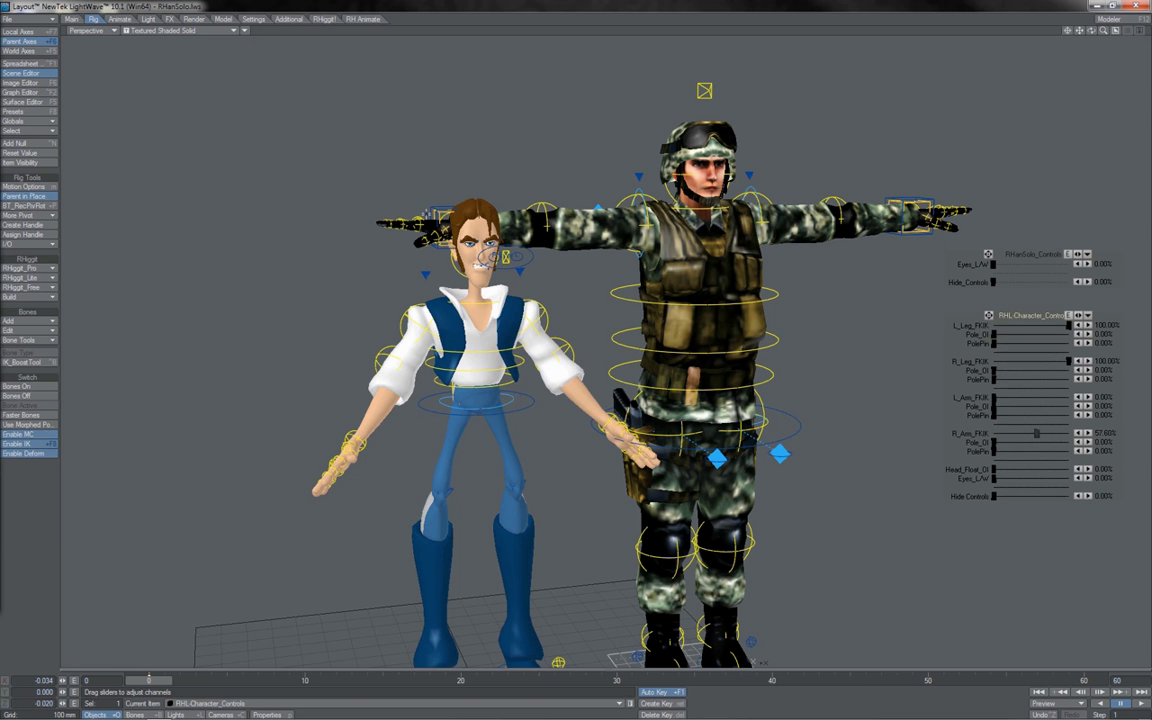
{"action": "left_click", "coordinate": [428, 209]}
{"action": "key", "text": "2"}
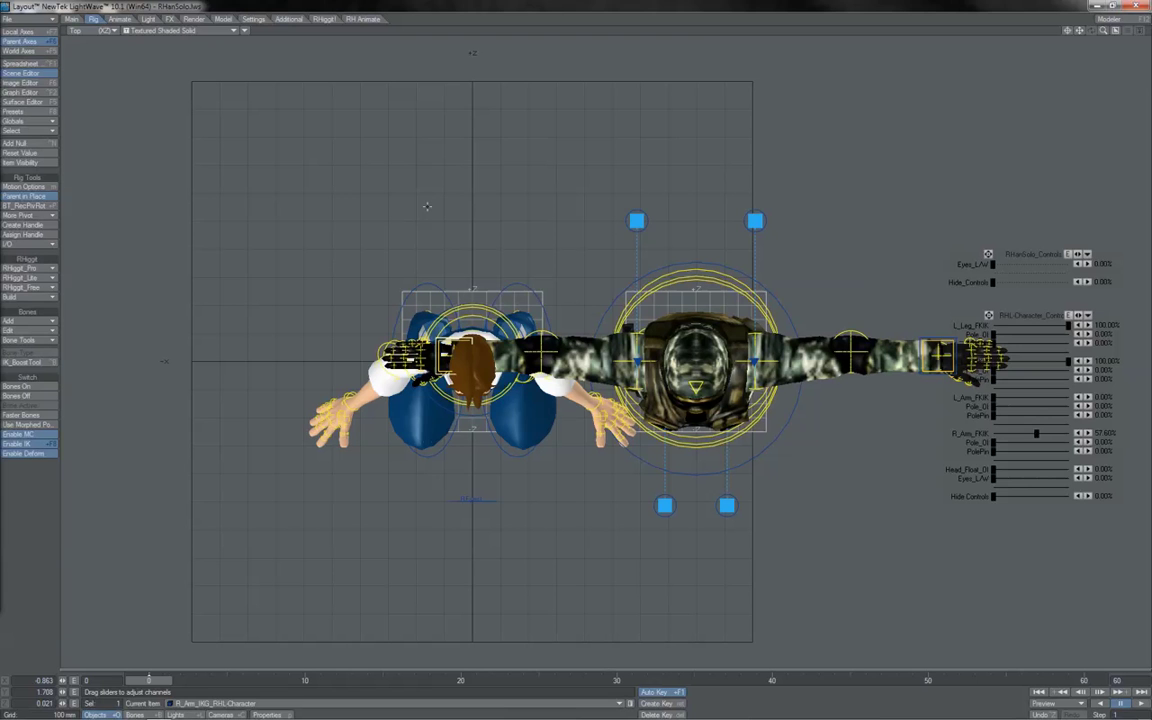
{"action": "key", "text": "t"}
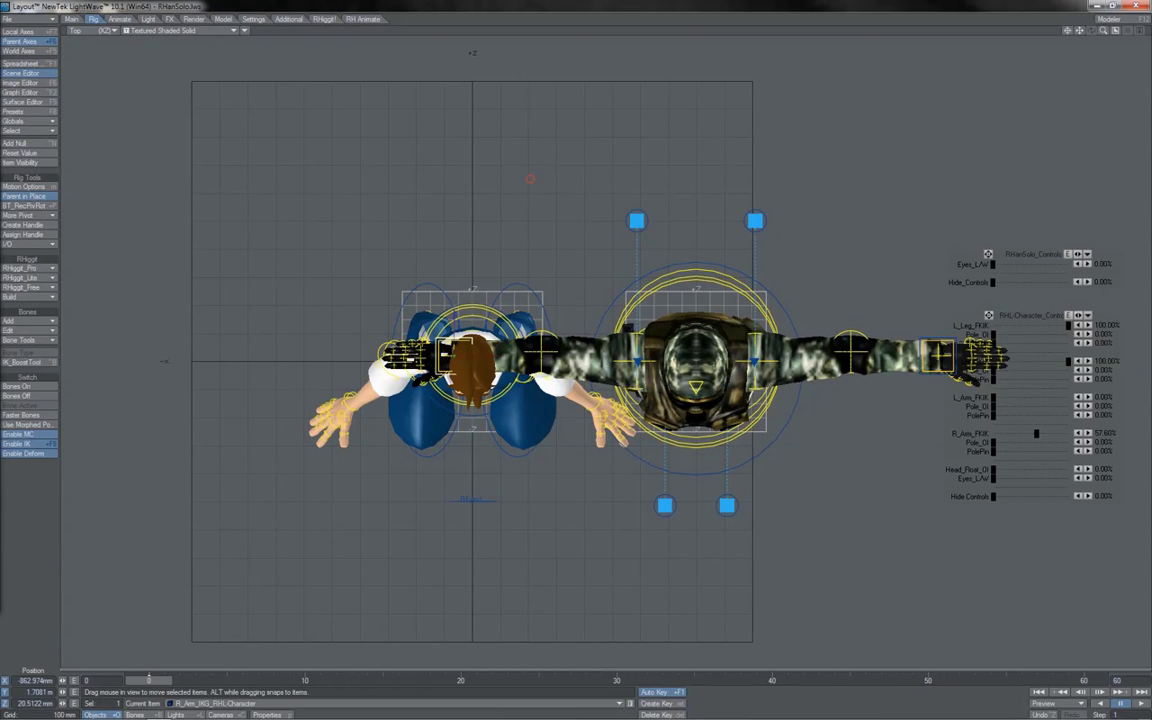
{"action": "left_click_drag", "start_coordinate": [530, 180], "coordinate": [640, 218]}
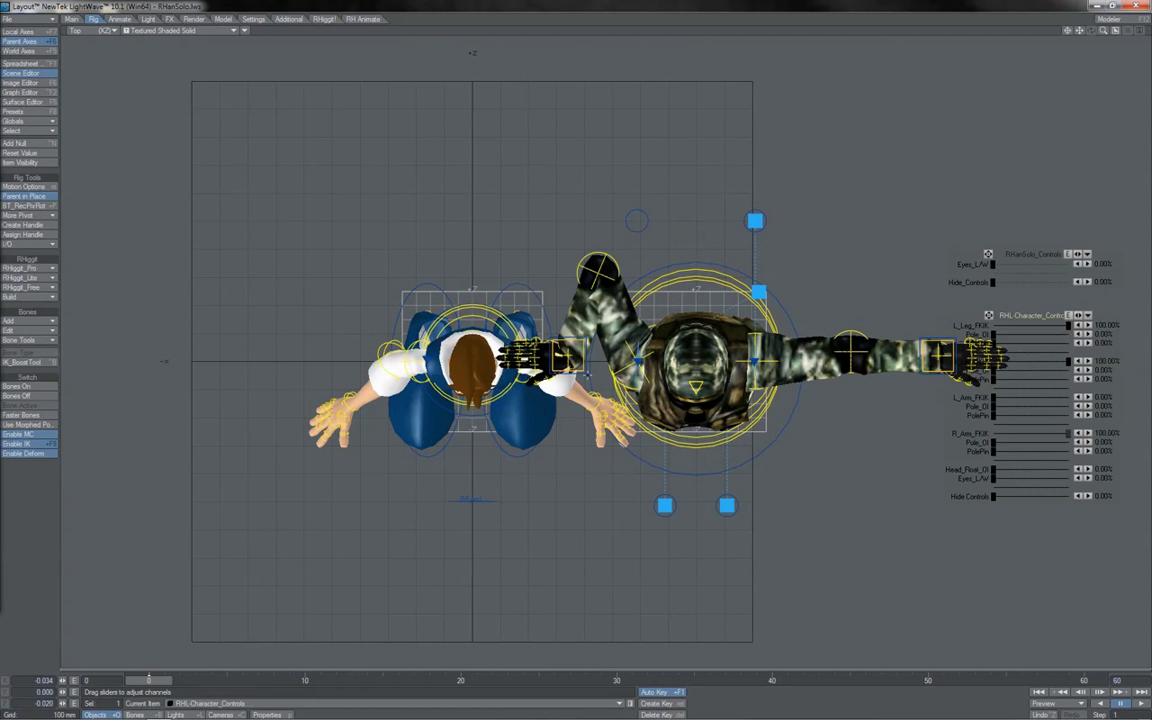
- Rotate the soldier's R_Arm_IKG goal to about -64.1° heading, -40.9° pitch and 35.7° bank so the hand rests on the cartoon character's shoulder
{"action": "left_click", "coordinate": [586, 373]}
{"action": "key", "text": "t"}
{"action": "key", "text": "4"}
{"action": "key", "text": "y"}
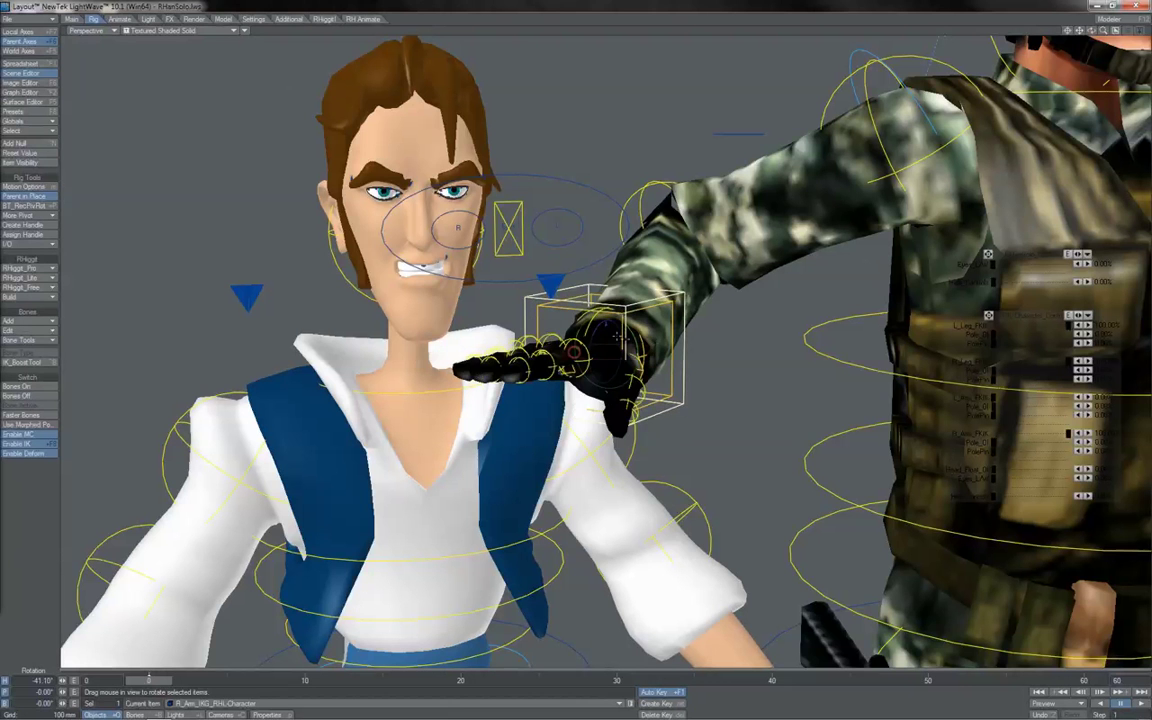
{"action": "left_click_drag", "start_coordinate": [616, 319], "coordinate": [620, 356]}
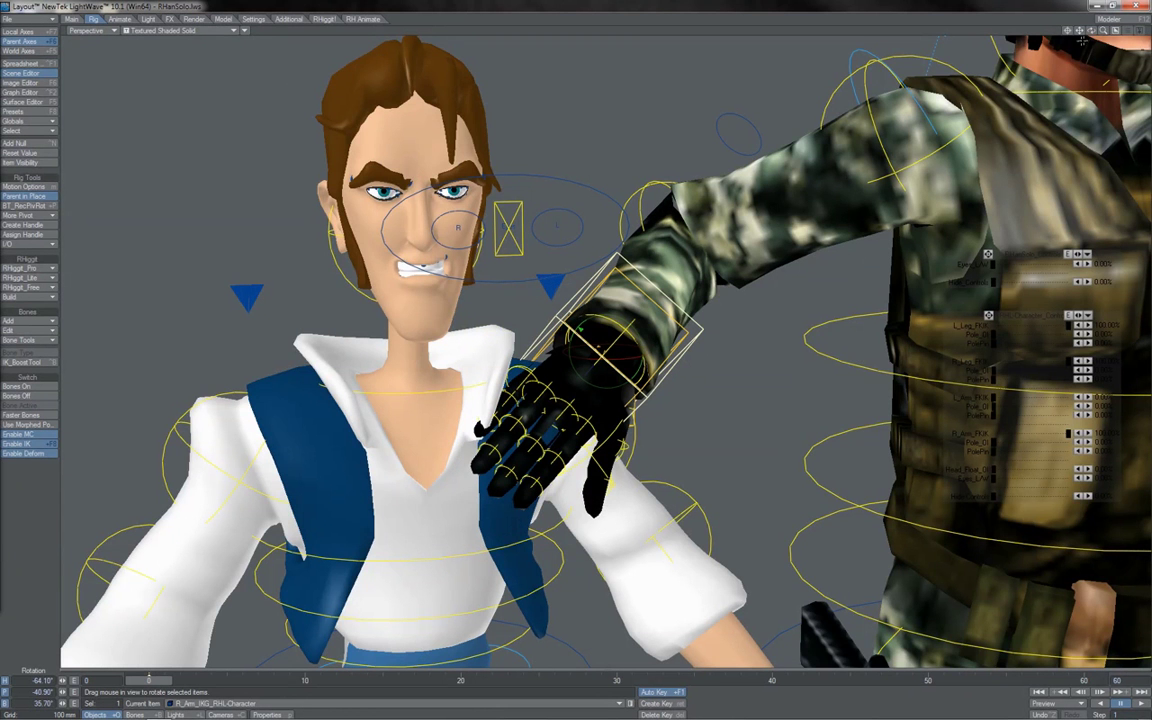
- Make one clone of the soldier's R_Arm_IKG goal
{"action": "left_click_drag", "start_coordinate": [990, 38], "coordinate": [840, 90], "text": "alt"}
{"action": "left_click_drag", "start_coordinate": [840, 90], "coordinate": [772, 108], "text": "ctrl+alt"}
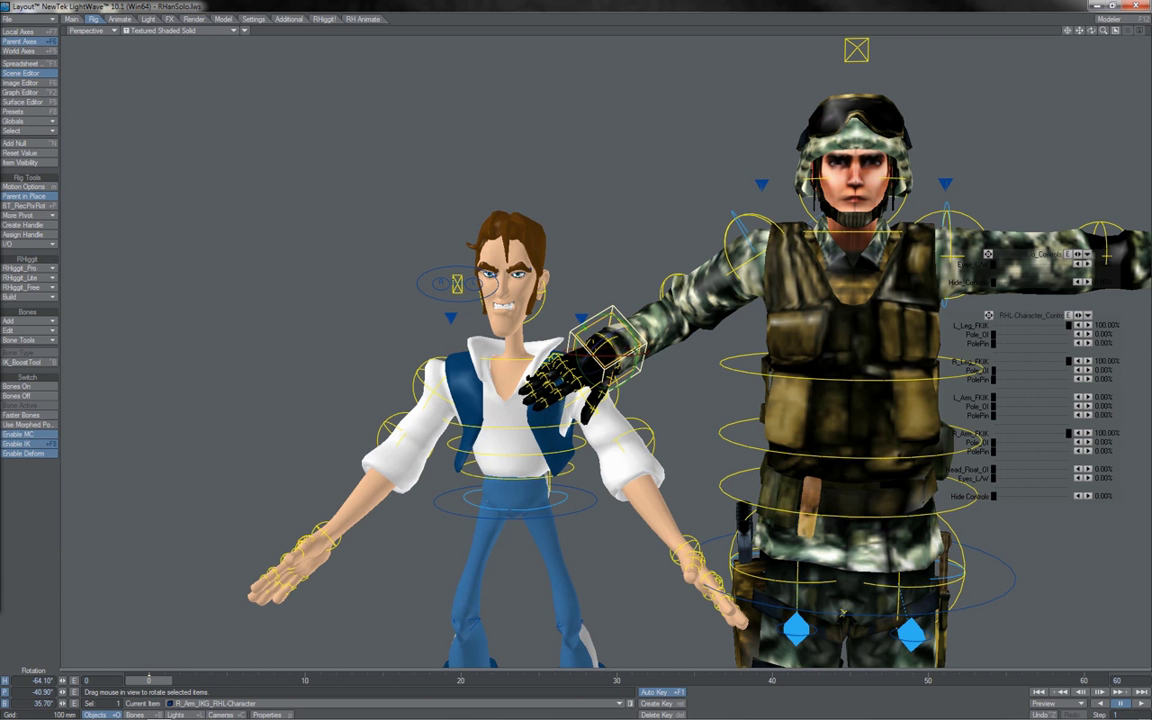
{"action": "key", "text": "ctrl+c"}
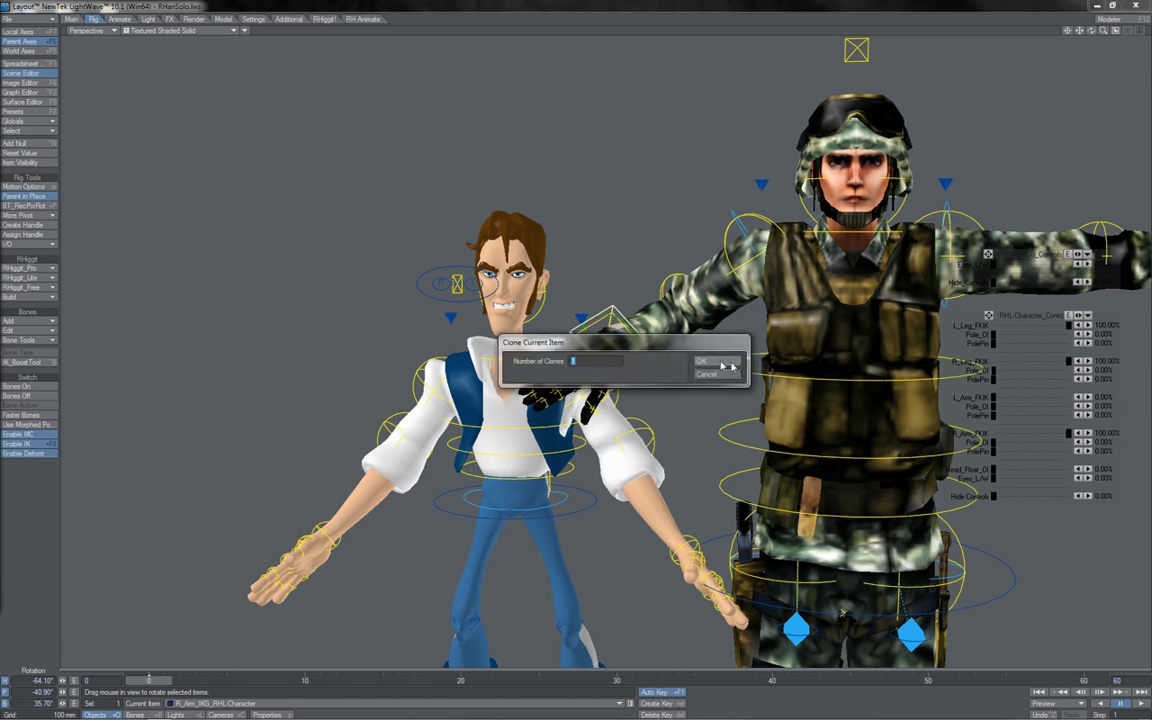
{"action": "left_click", "coordinate": [721, 365]}
- Remove the Point Constraint and Orient Constraint modifiers from the cloned arm goal's motion options
{"action": "key", "text": "m"}
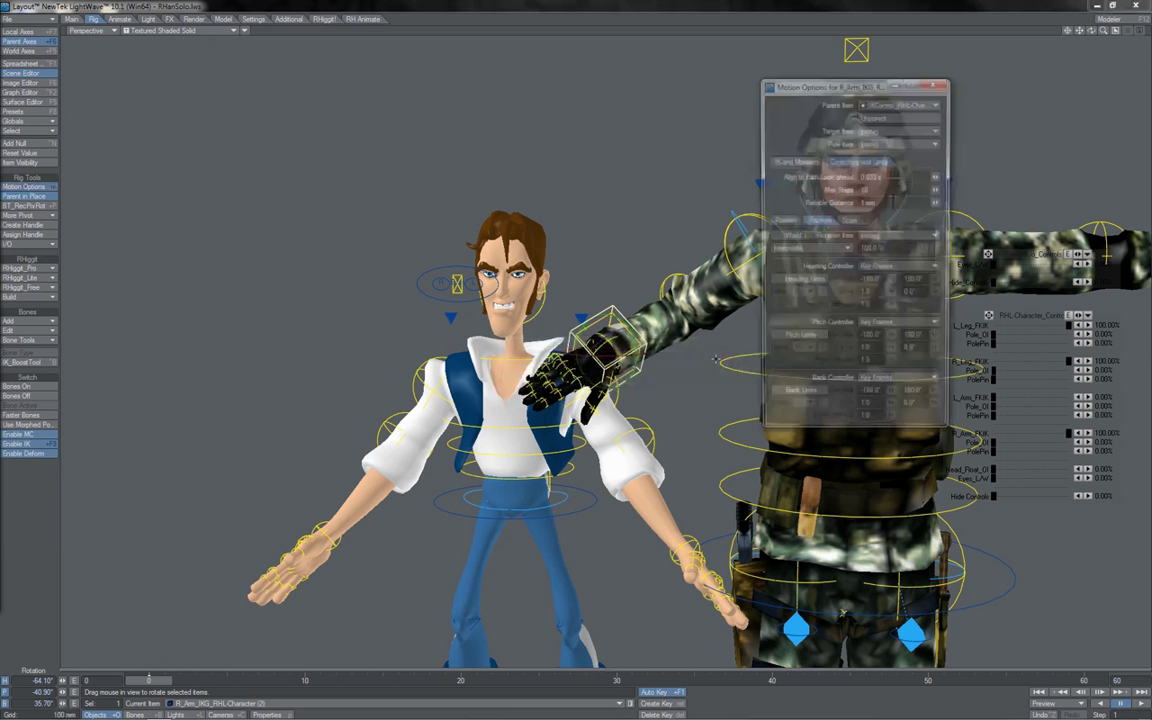
{"action": "left_click", "coordinate": [795, 160]}
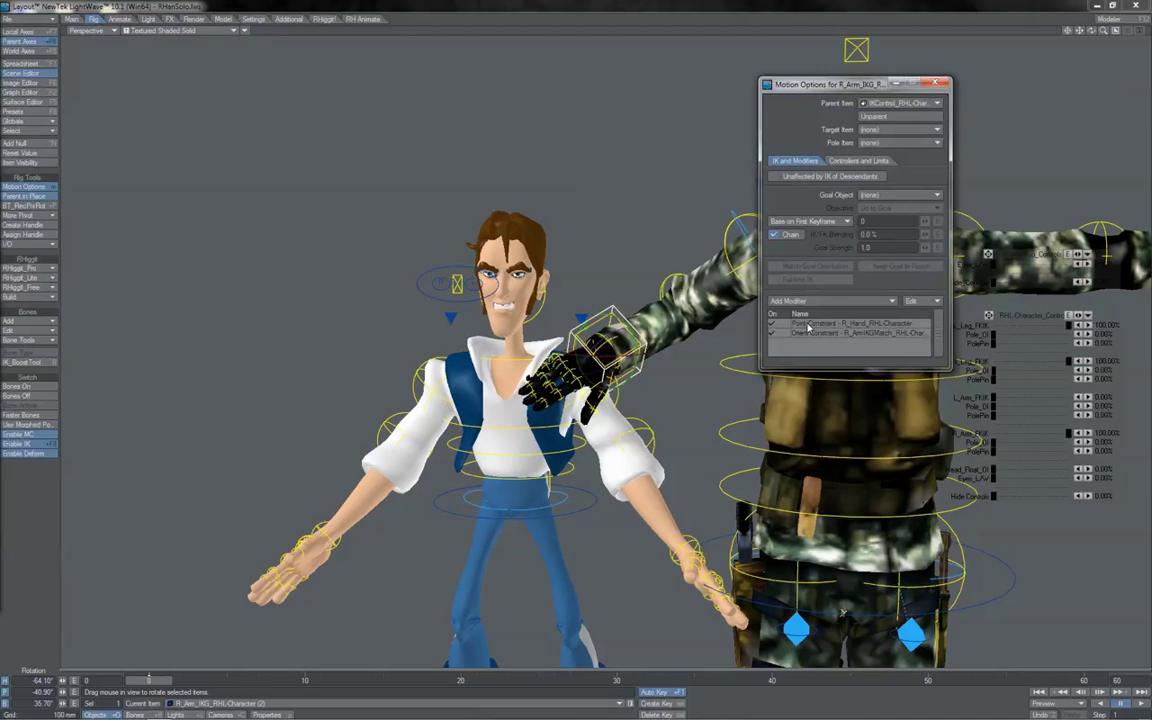
{"action": "right_click", "coordinate": [793, 327]}
{"action": "left_click", "coordinate": [811, 360]}
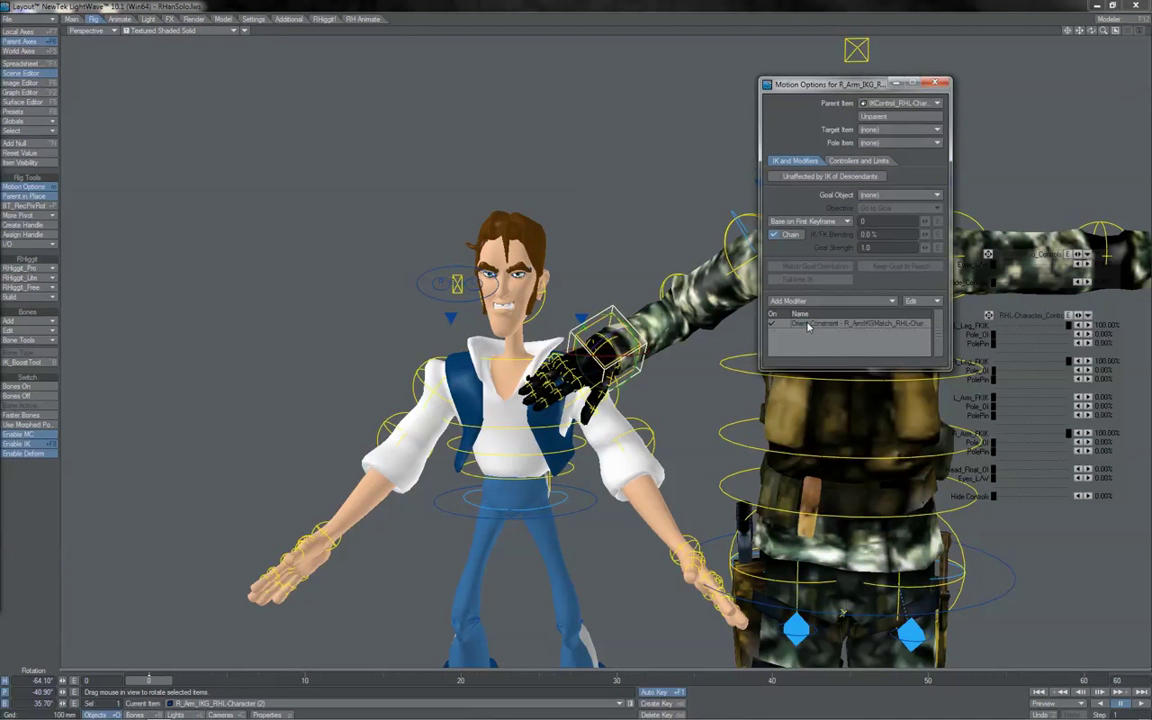
{"action": "right_click", "coordinate": [793, 327]}
{"action": "left_click", "coordinate": [806, 360]}
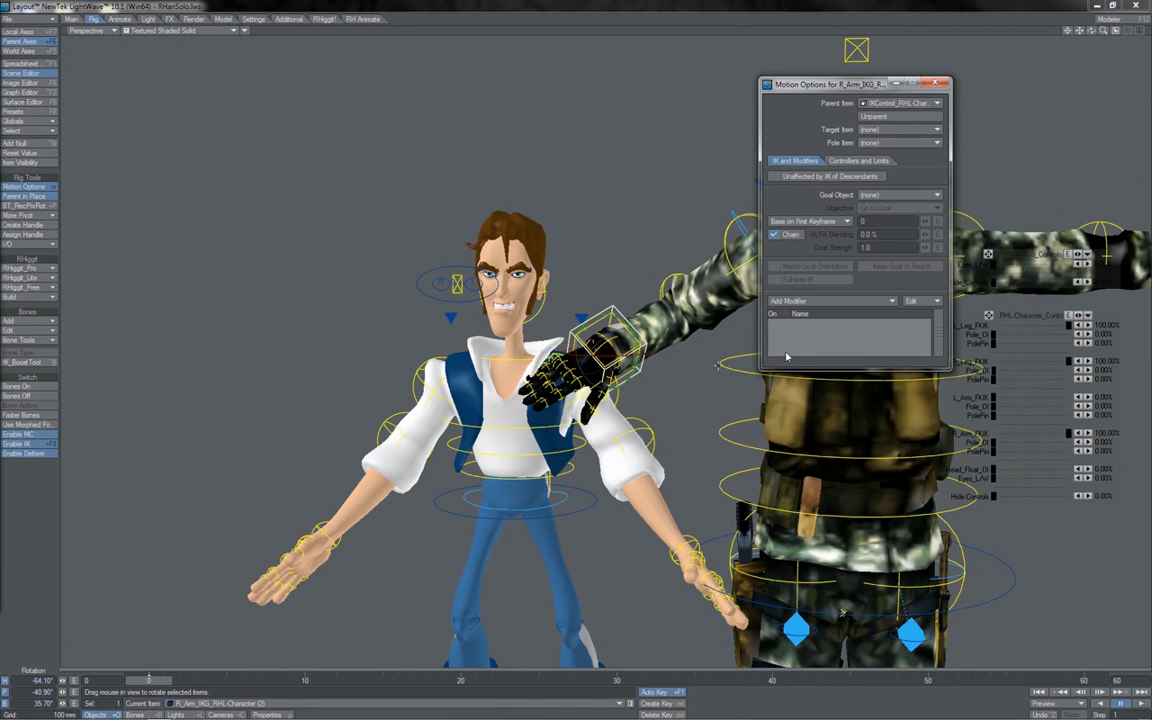
{"action": "left_click", "coordinate": [853, 163]}
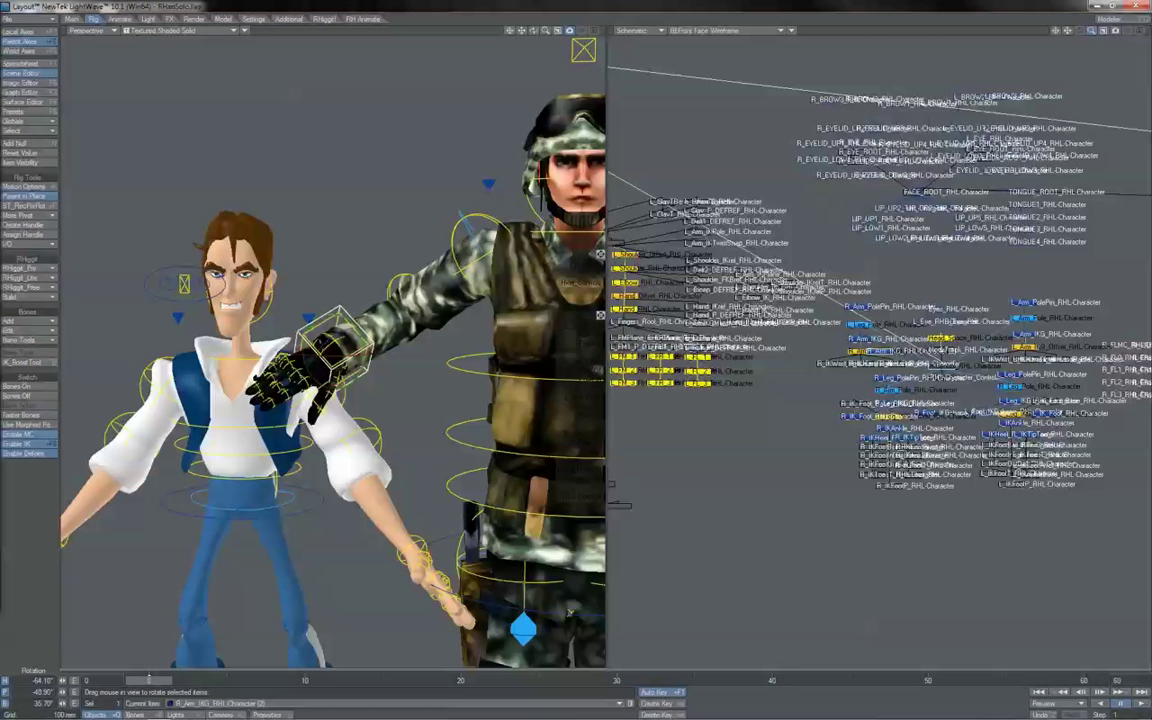
- Place the cloned goal's schematic node in clear space above its rig nodes and rename it R_Arm_IKGSNAP_RHL-Character
{"action": "left_click_drag", "start_coordinate": [1091, 30], "coordinate": [1135, 30]}
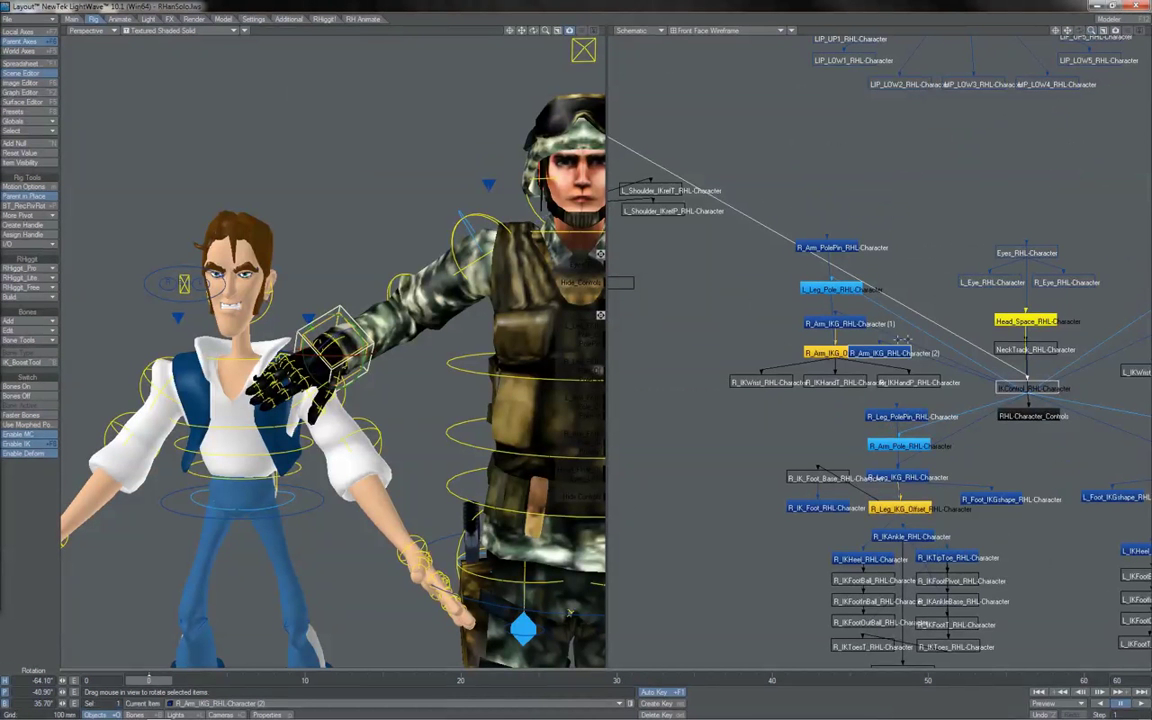
{"action": "left_click_drag", "start_coordinate": [880, 353], "coordinate": [925, 150]}
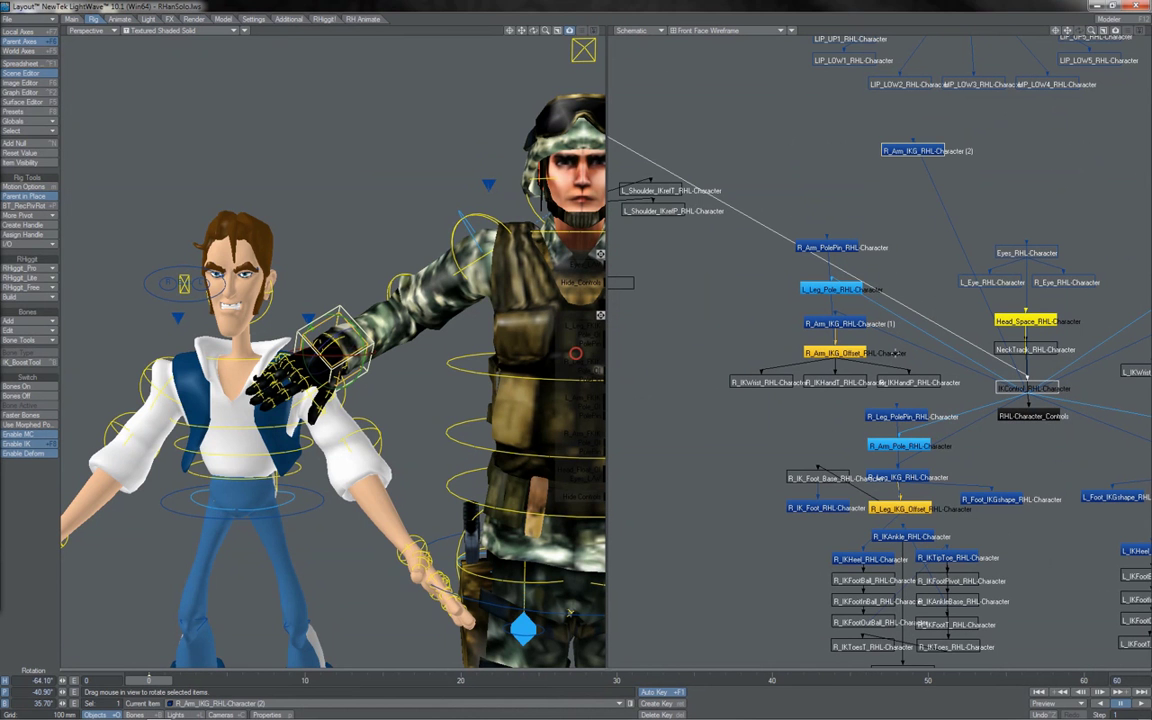
{"action": "right_click", "coordinate": [913, 150]}
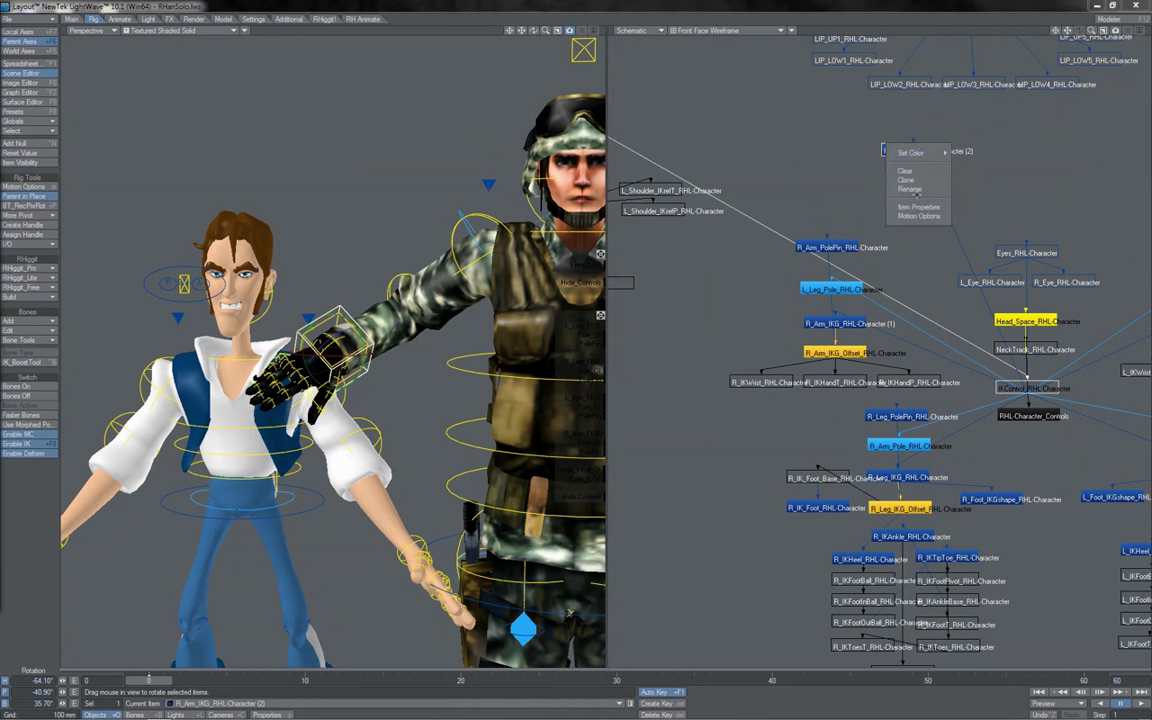
{"action": "left_click", "coordinate": [913, 170]}
{"action": "type", "text": "SNAP_RHL_Character"}
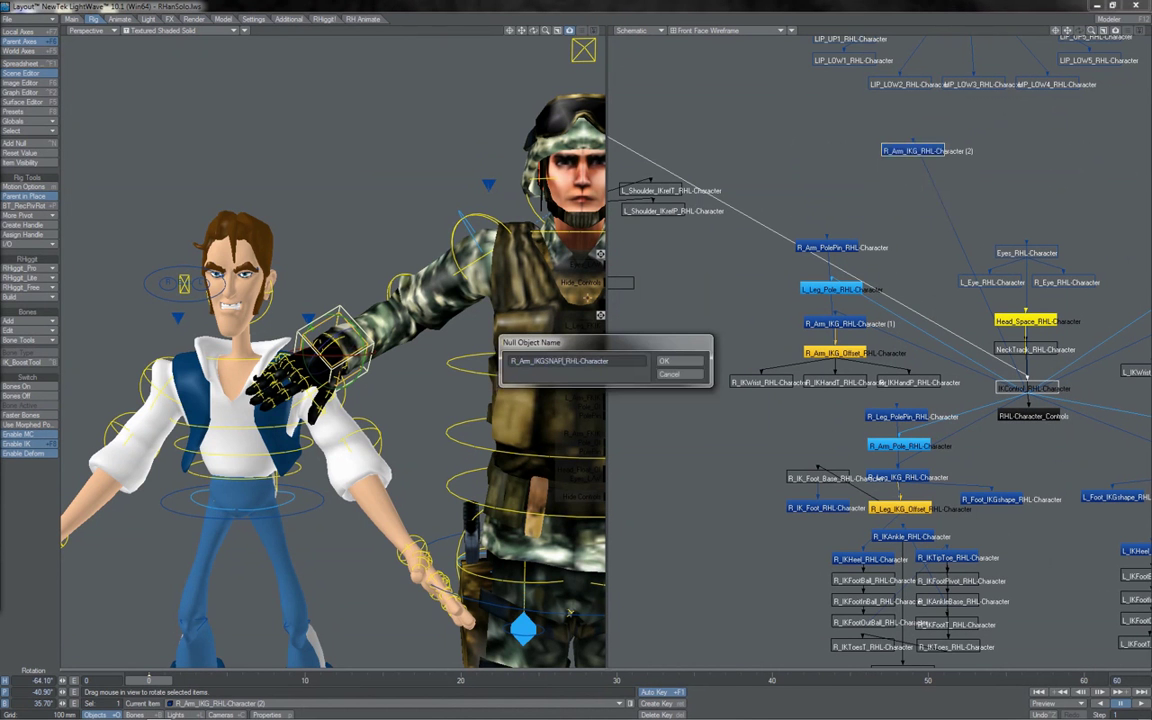
{"action": "key", "text": "Return"}
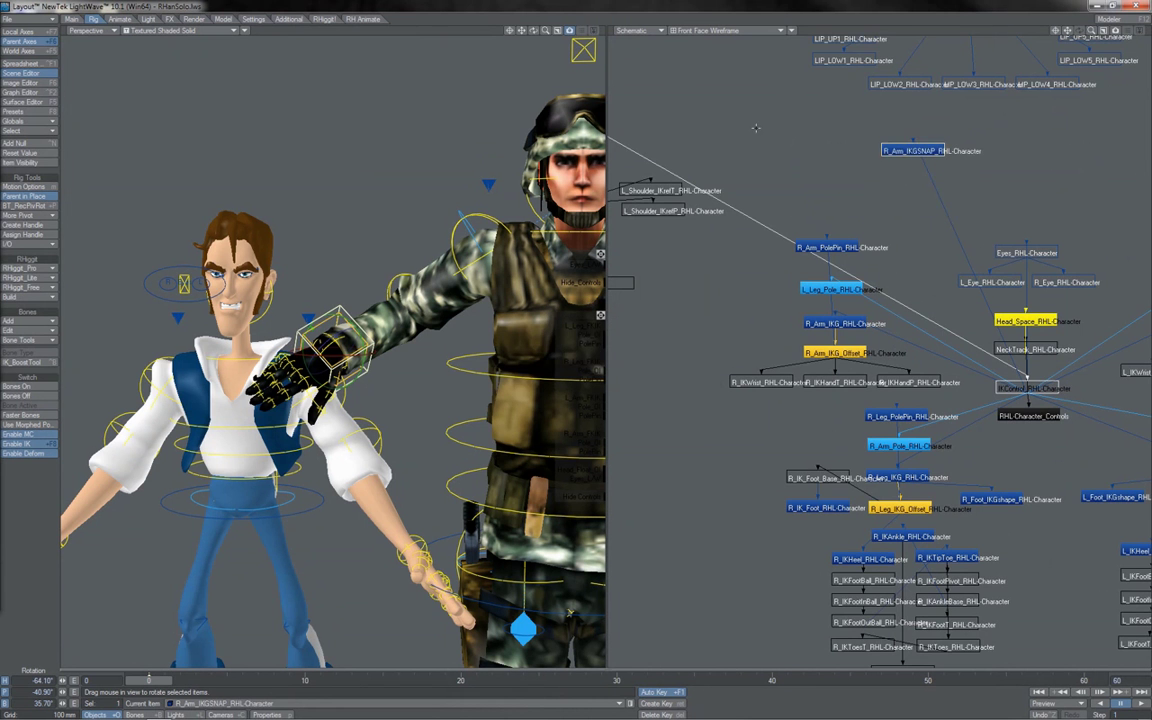
- Move the R_Arm_IKGSNAP node across the schematic to sit beside the RHanSolo rig's left-arm nodes
{"action": "scroll", "coordinate": [909, 193], "scroll_direction": "down", "scroll_amount": 5}
{"action": "left_click_drag", "start_coordinate": [1067, 30], "coordinate": [1072, 29]}
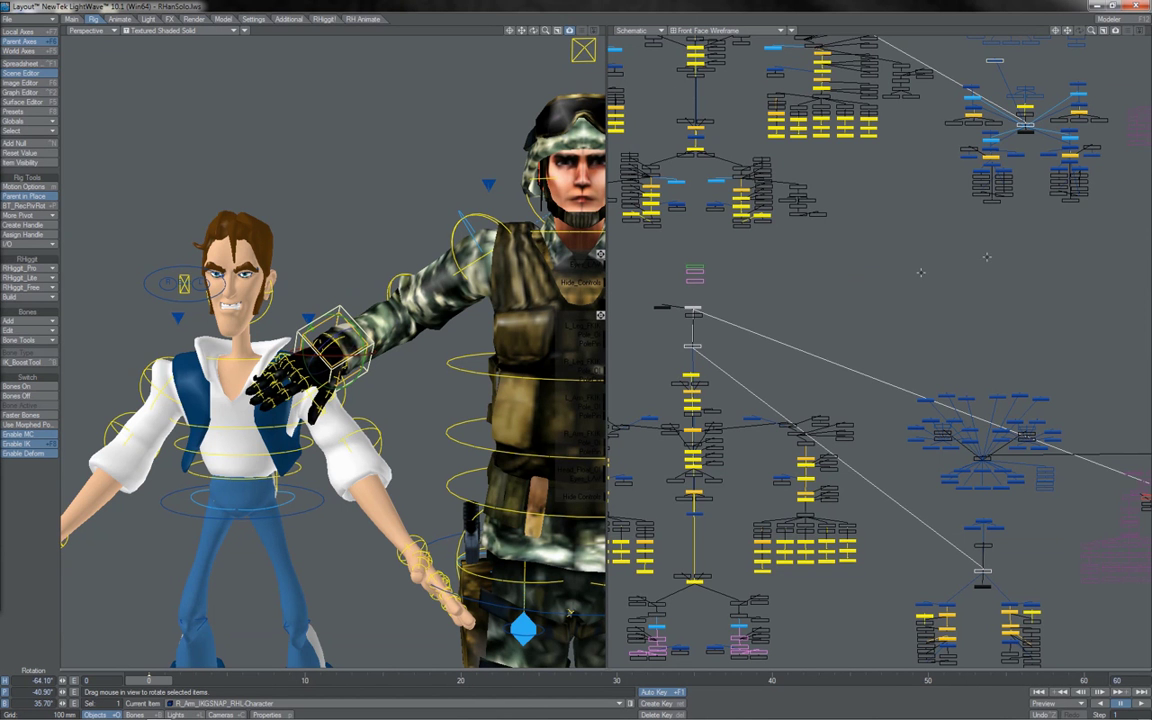
{"action": "left_click_drag", "start_coordinate": [1091, 30], "coordinate": [1115, 3]}
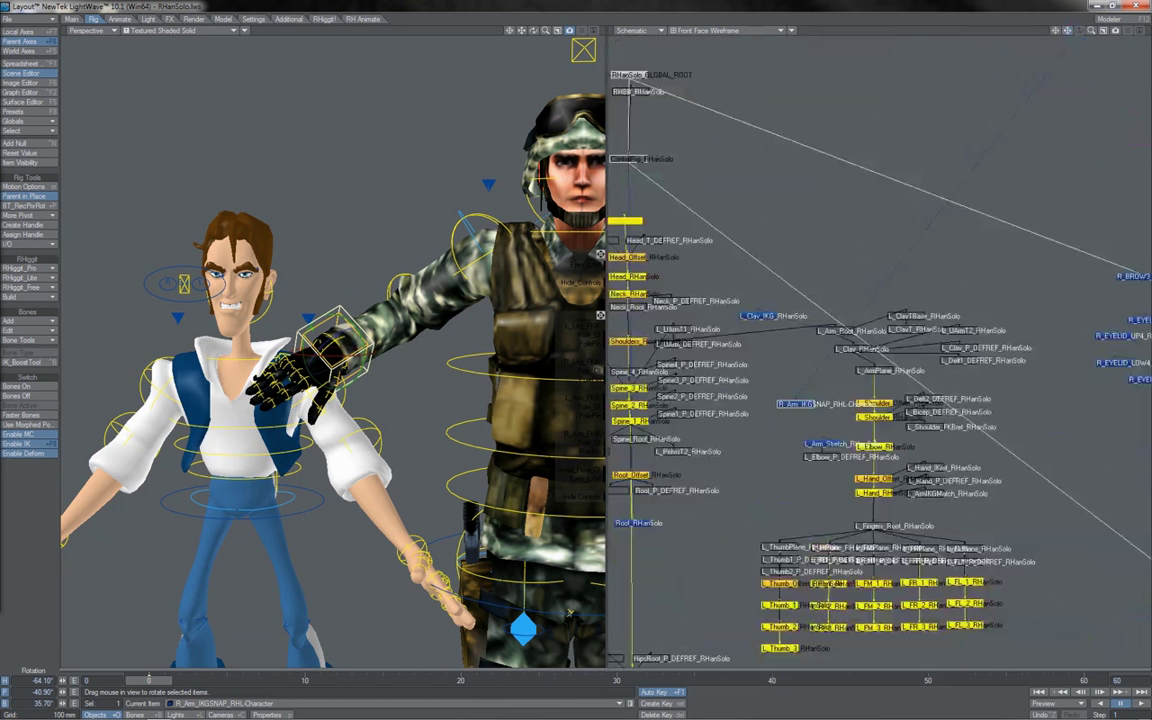
{"action": "scroll", "coordinate": [1082, 56], "scroll_direction": "up", "scroll_amount": 4}
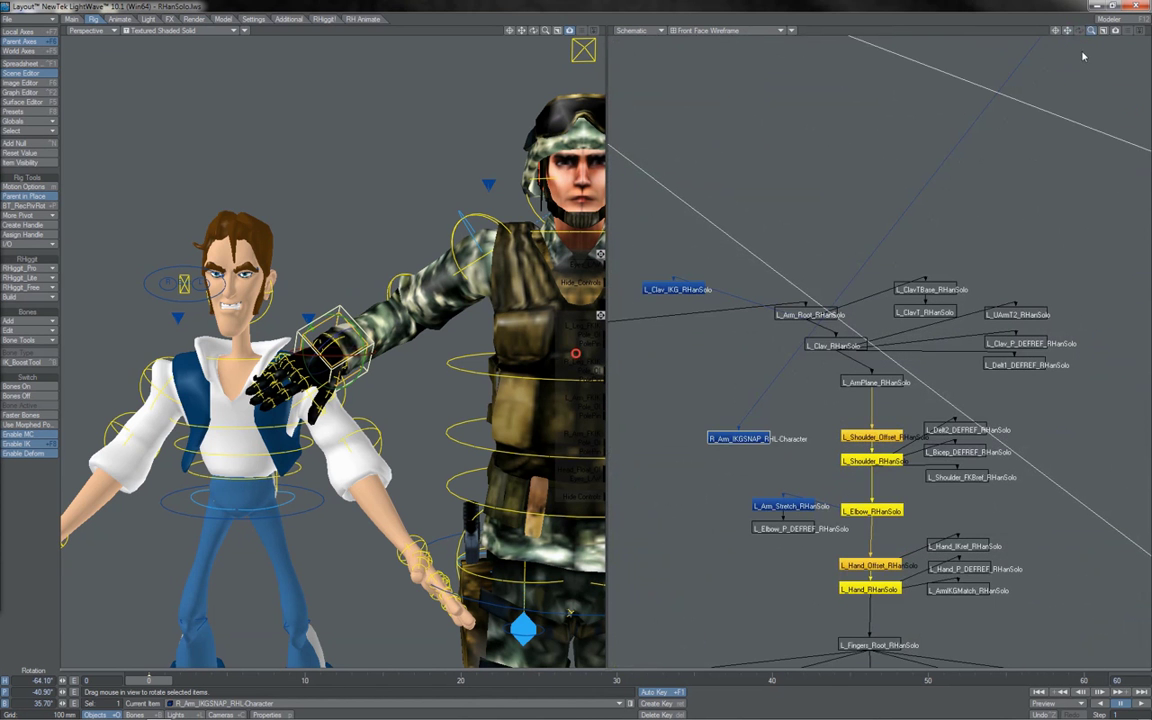
- Try moving the L_Clav_IKG_RHanSolo goal to test how the cartoon character's left clavicle responds
{"action": "left_click", "coordinate": [849, 440]}
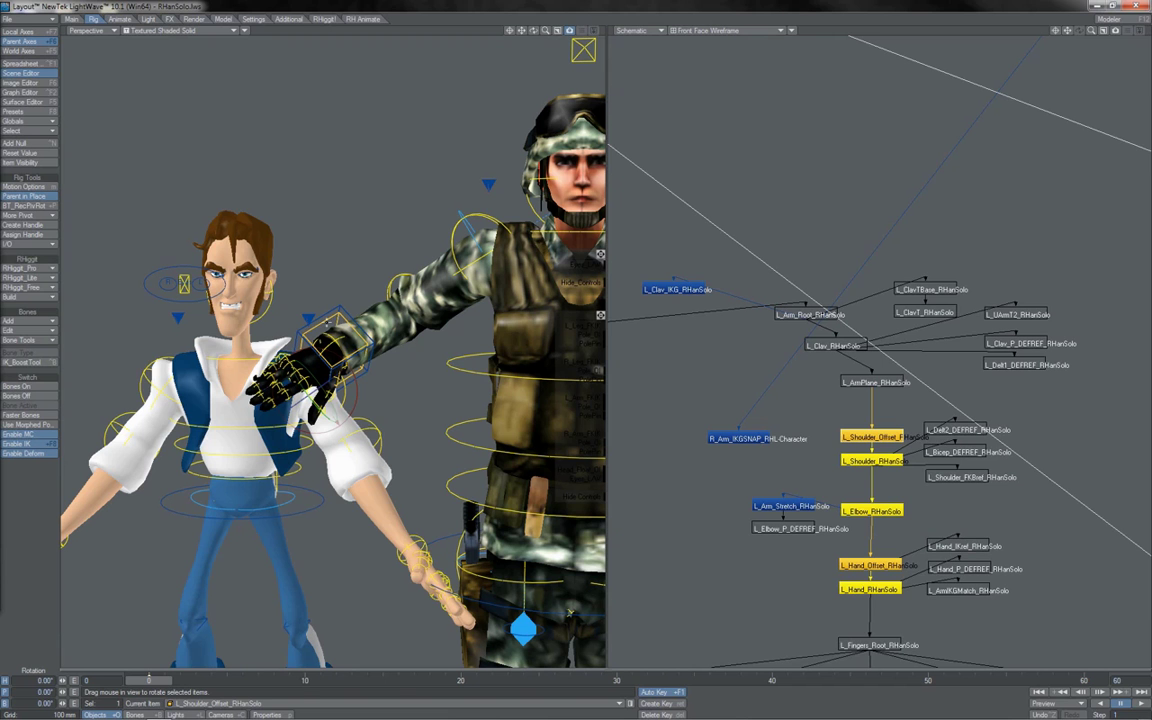
{"action": "left_click", "coordinate": [677, 289]}
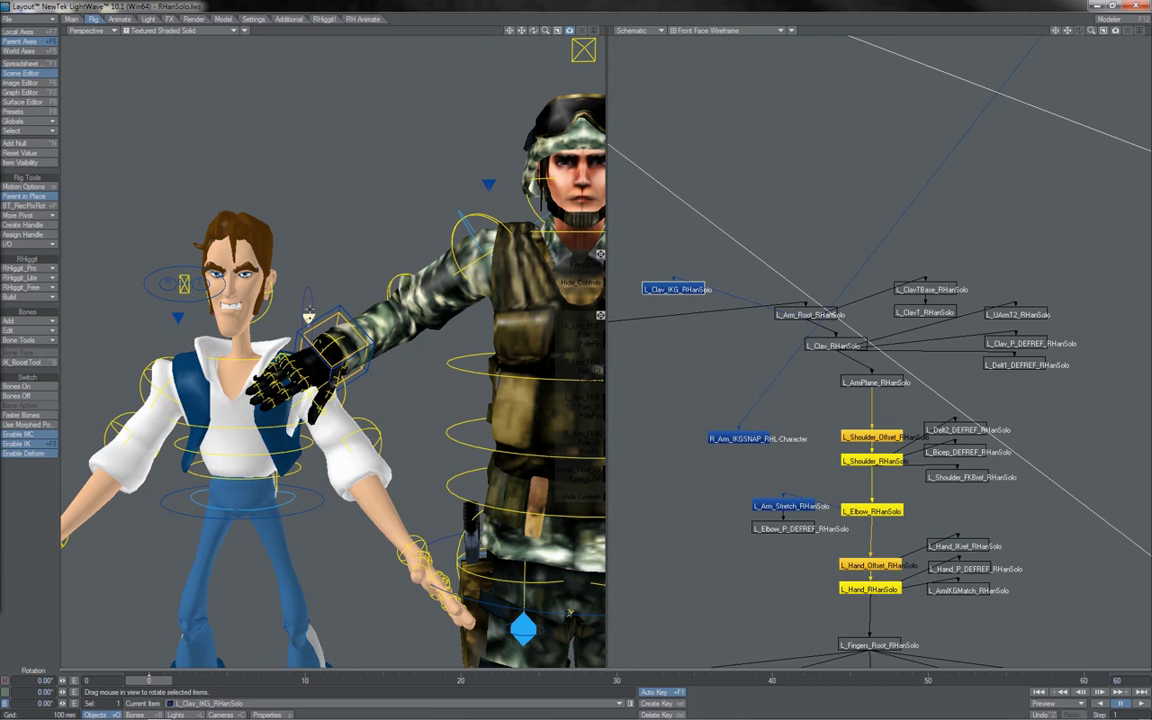
{"action": "key", "text": "t"}
{"action": "left_click_drag", "start_coordinate": [307, 280], "coordinate": [307, 244]}
{"action": "right_click_drag", "start_coordinate": [307, 281], "coordinate": [307, 318]}
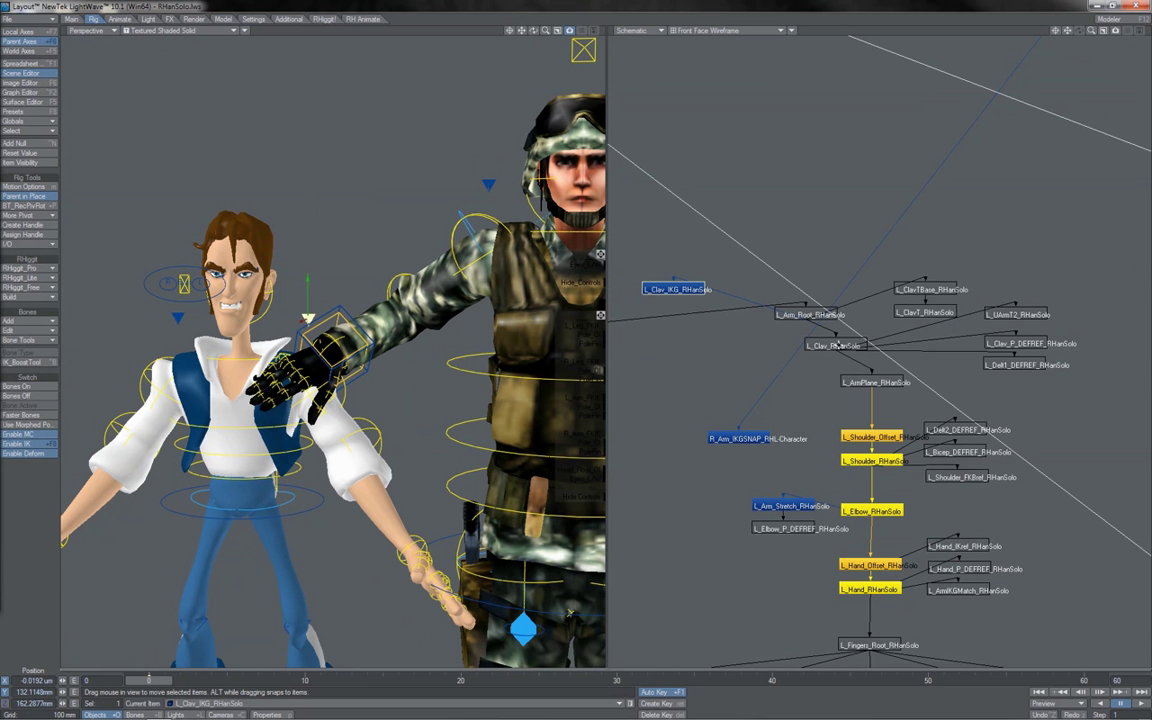
- Parent R_Arm_IKGSNAP_RHL-Character to L_Clav_RHanSolo and reposition its node beside the clavicle in the schematic
{"action": "left_click", "coordinate": [832, 345]}
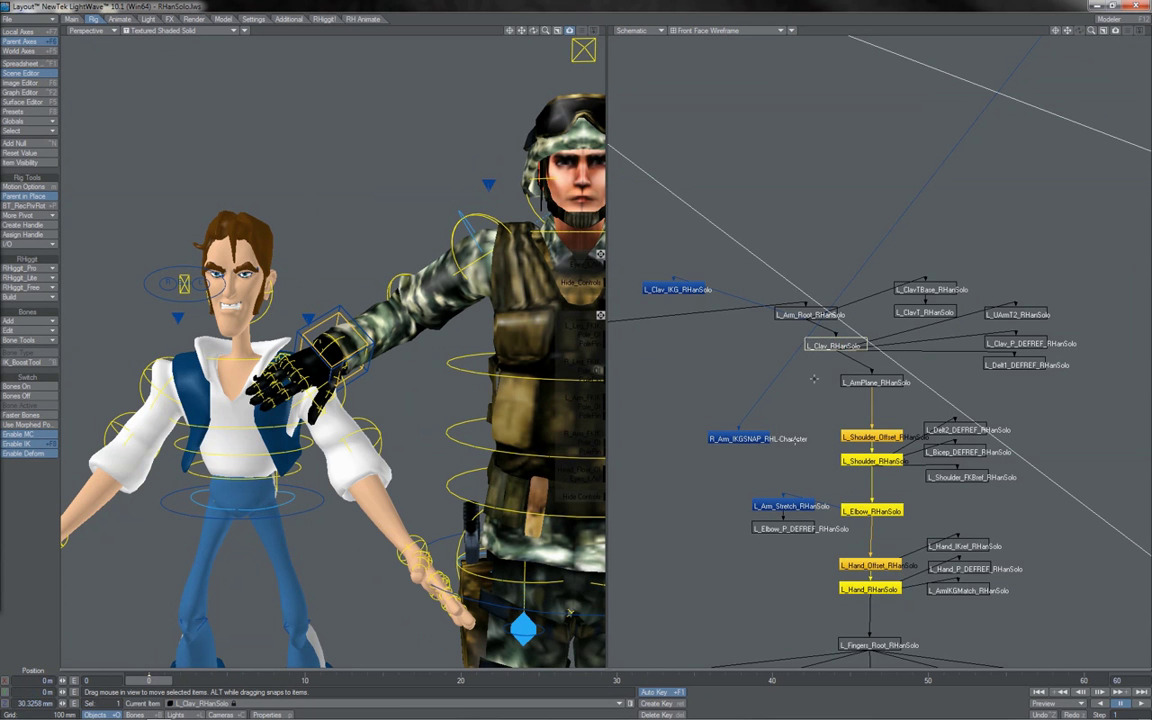
{"action": "left_click", "coordinate": [745, 438]}
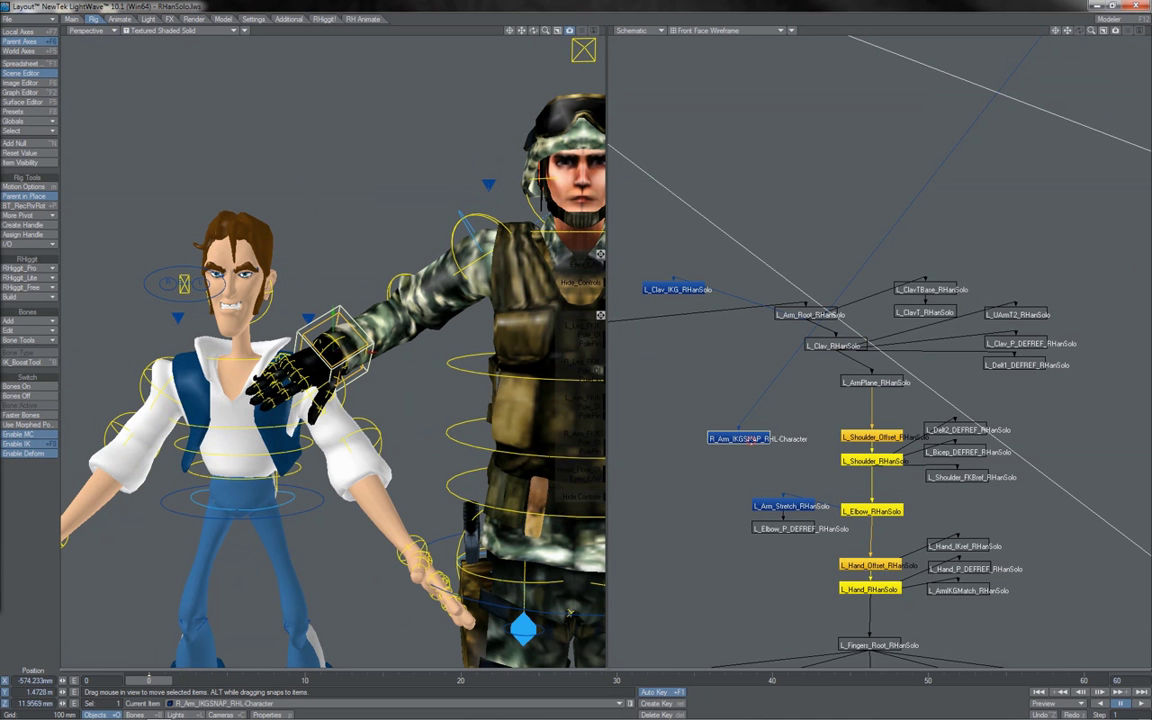
{"action": "left_click", "coordinate": [823, 343], "text": "ctrl"}
{"action": "left_click_drag", "start_coordinate": [746, 413], "coordinate": [697, 355]}
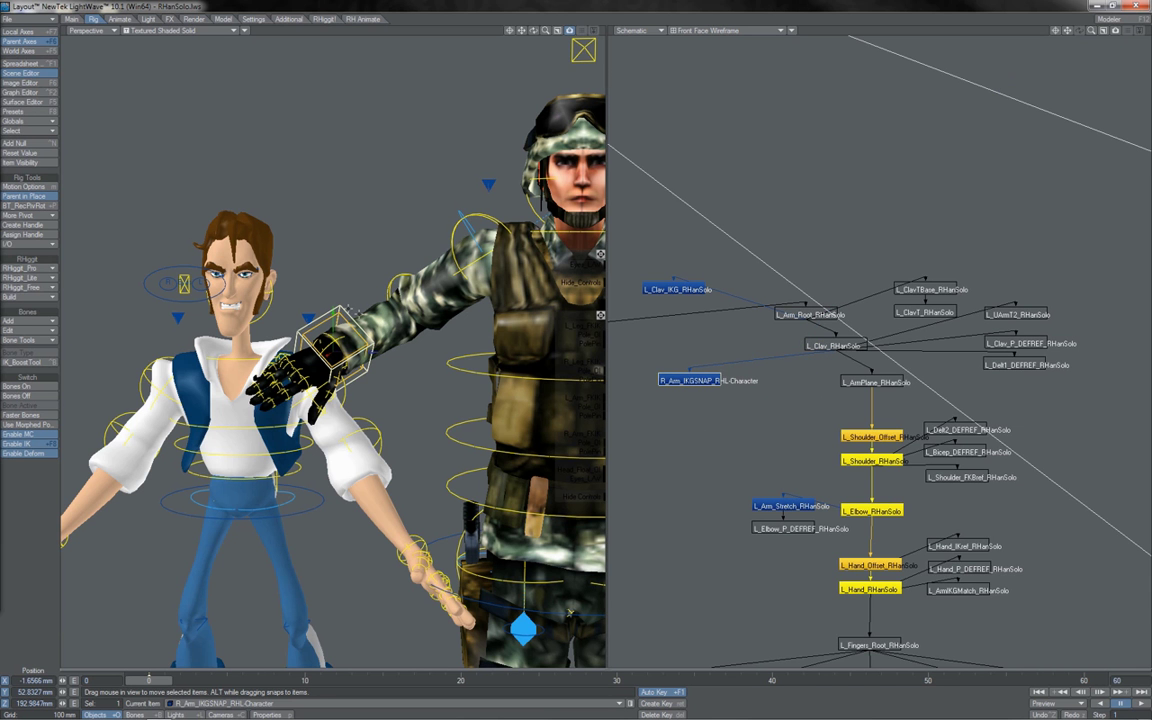
- Remove the Item Shape custom object from the R_Arm_IKGSNAP null and close its properties
{"action": "key", "text": "y"}
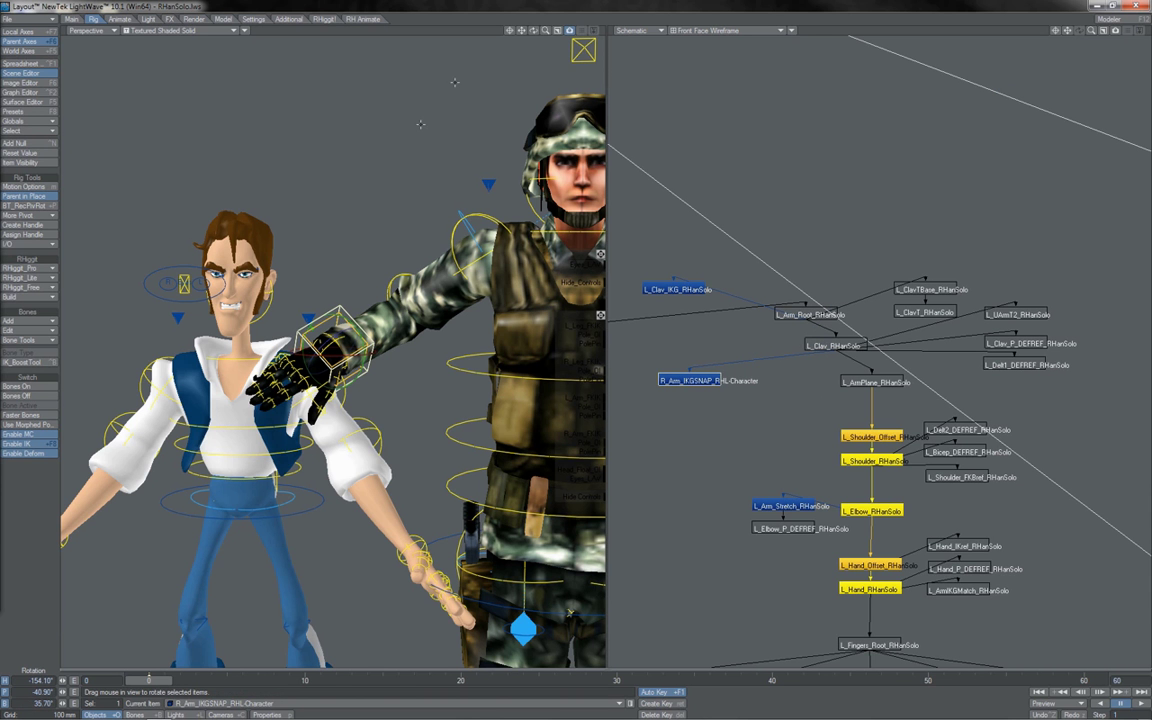
{"action": "mouse_move", "coordinate": [545, 30]}
{"action": "left_mouse_down"}
{"action": "mouse_move", "coordinate": [536, 33]}
{"action": "mouse_move", "coordinate": [547, 33]}
{"action": "left_mouse_up"}
{"action": "key", "text": "p"}
{"action": "right_click", "coordinate": [542, 296]}
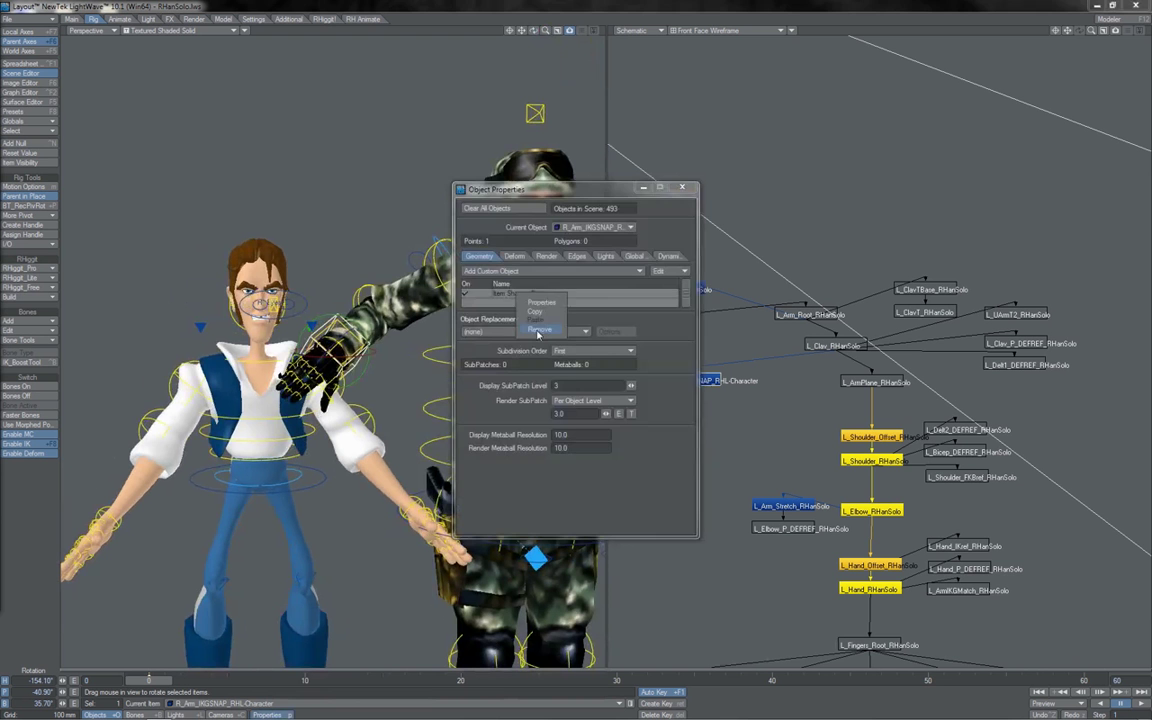
{"action": "left_click", "coordinate": [541, 329]}
{"action": "left_click", "coordinate": [679, 190]}
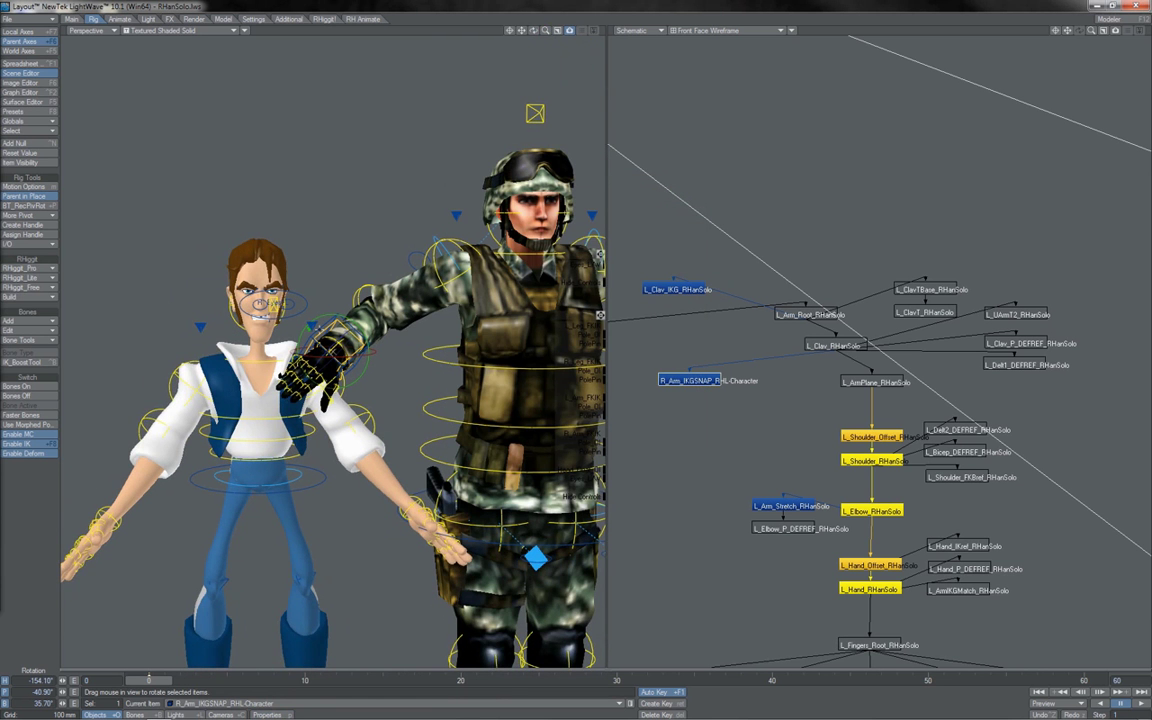
- Set the rotation item of the original R_Arm_IKG_RHL-Character goal to R_Arm_IKGSNAP_RHL-Character in its motion options
{"action": "left_click", "coordinate": [337, 322]}
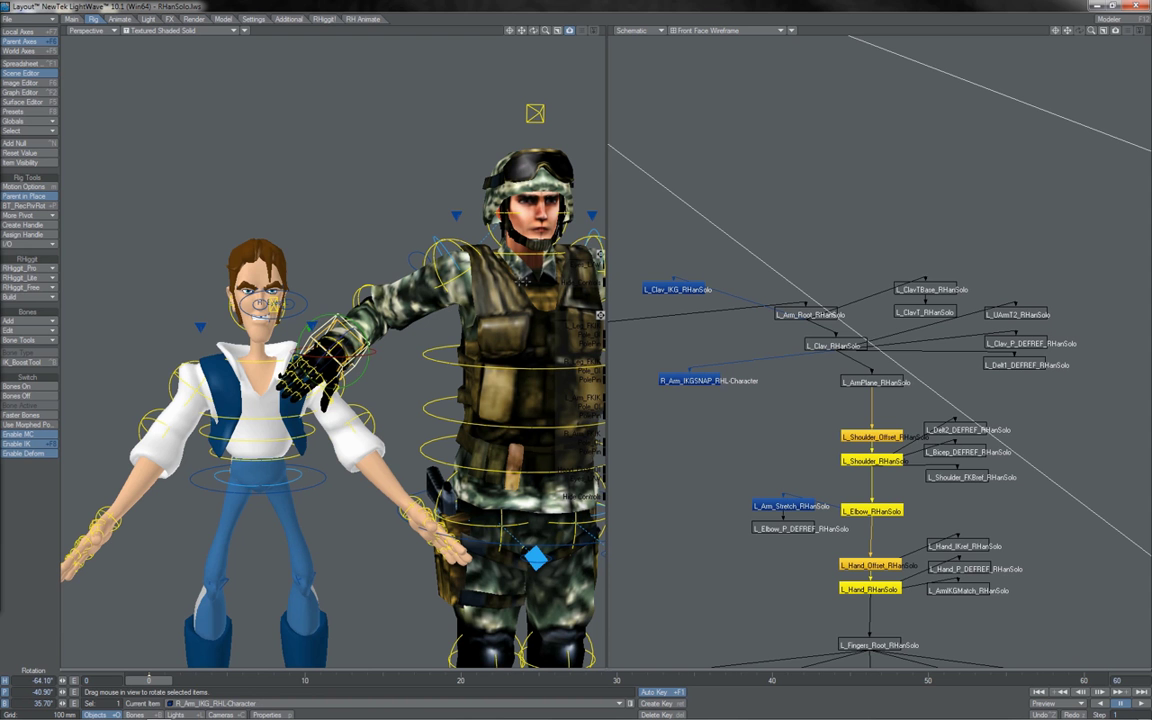
{"action": "key", "text": "m"}
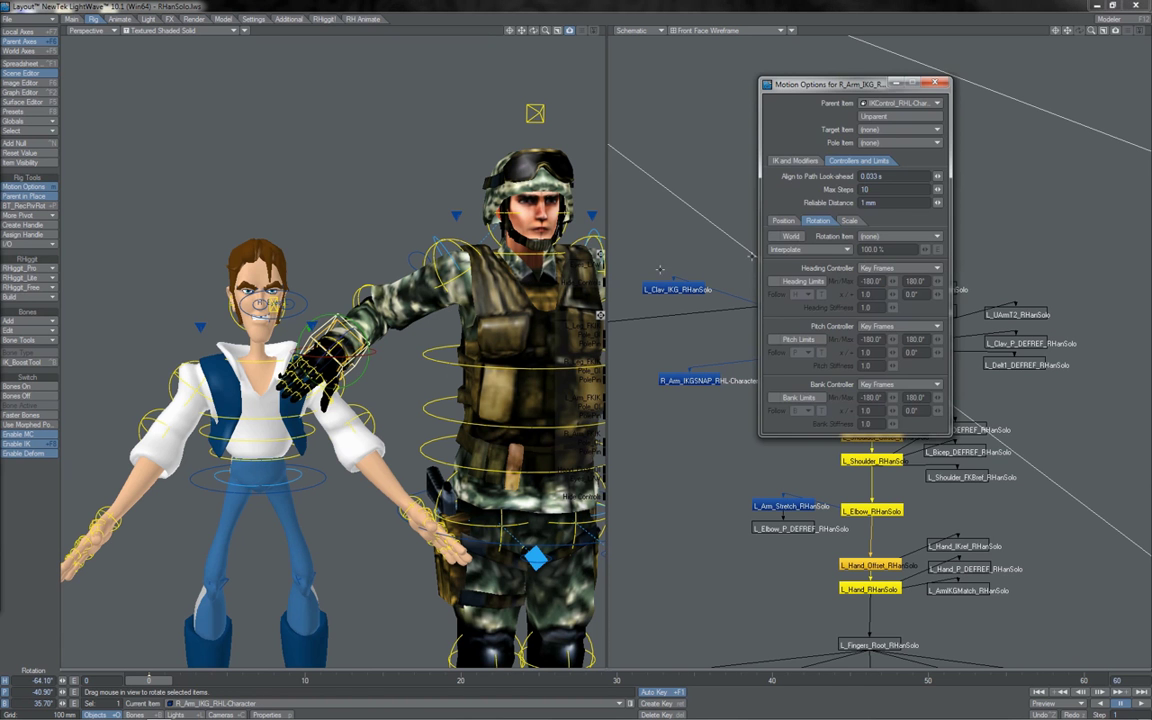
{"action": "left_click", "coordinate": [884, 243]}
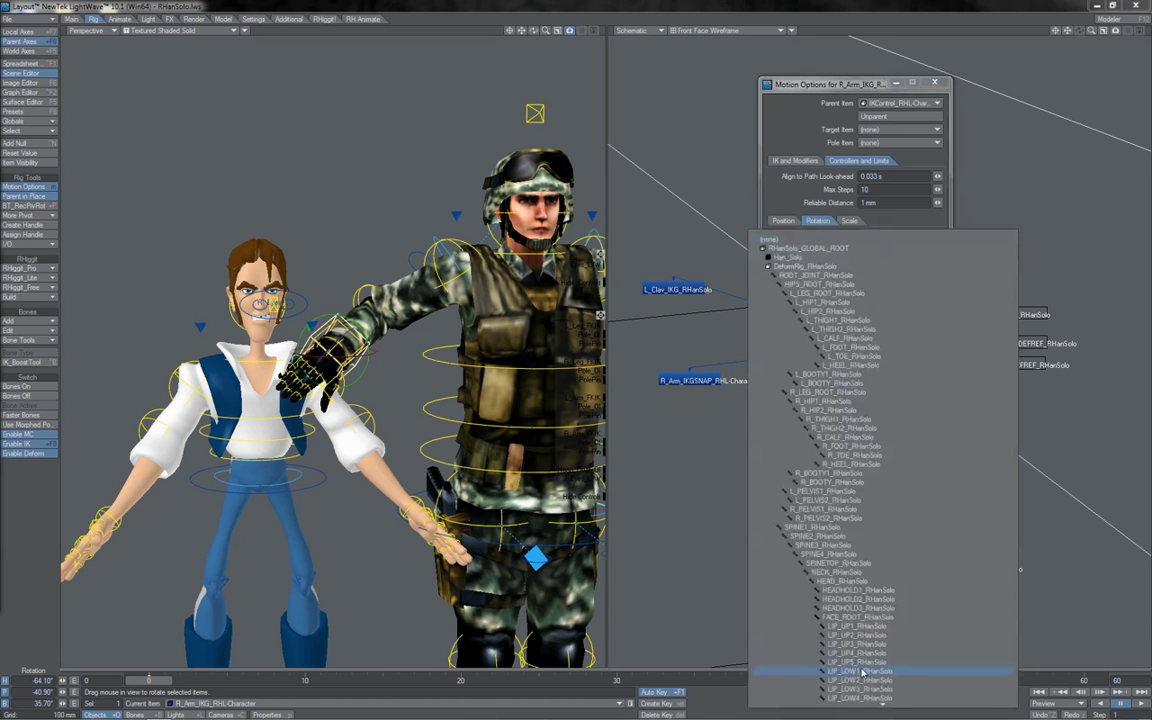
{"action": "left_click", "coordinate": [910, 460]}
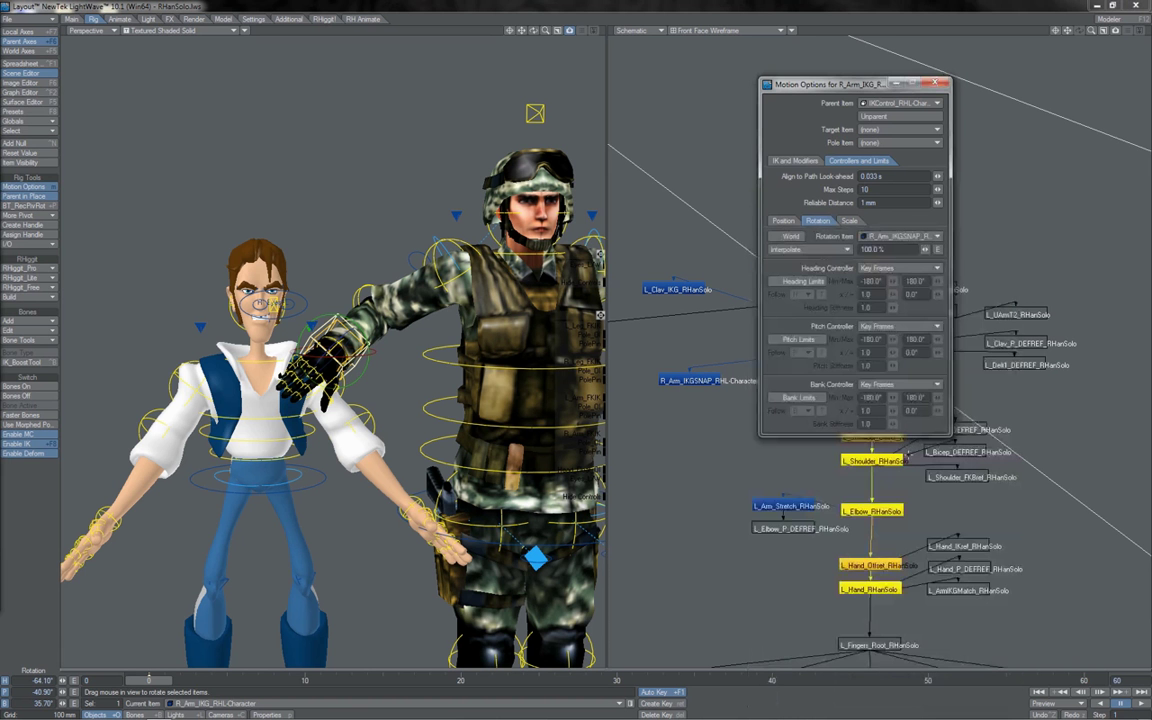
- Set the heading, pitch and bank controllers of R_Arm_IKG_RHL-Character to Same as Item, check its position settings and close the motion options
{"action": "left_click", "coordinate": [876, 385]}
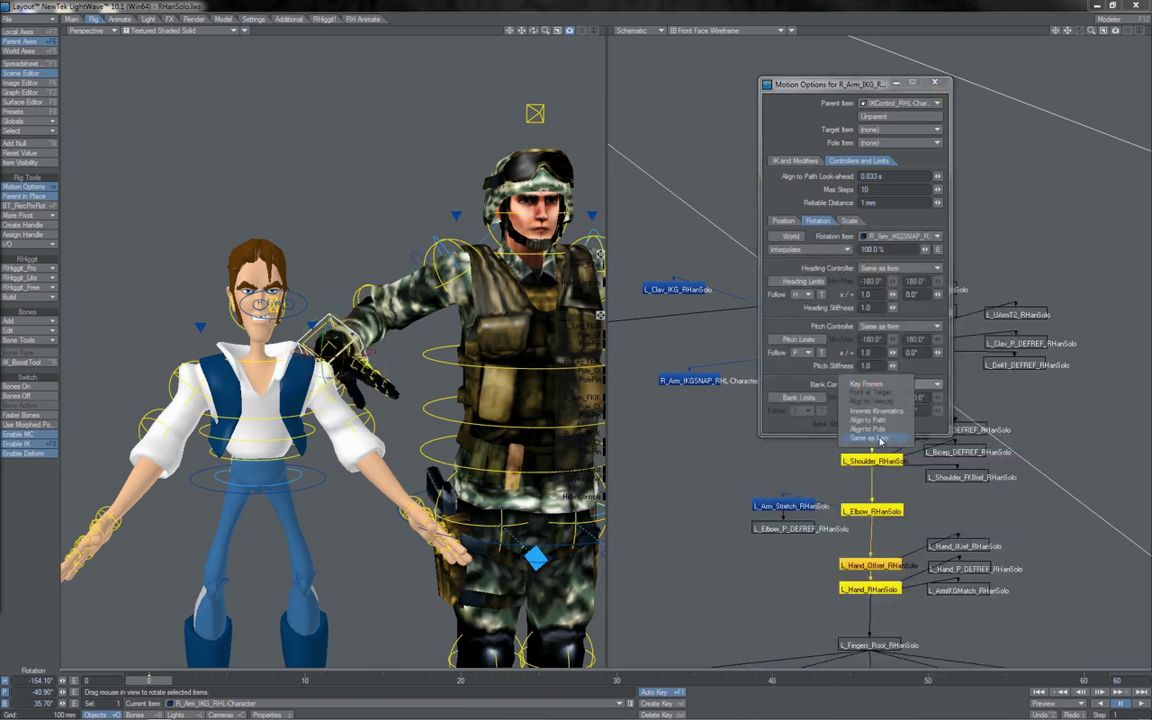
{"action": "left_click", "coordinate": [869, 437]}
{"action": "left_click", "coordinate": [779, 224]}
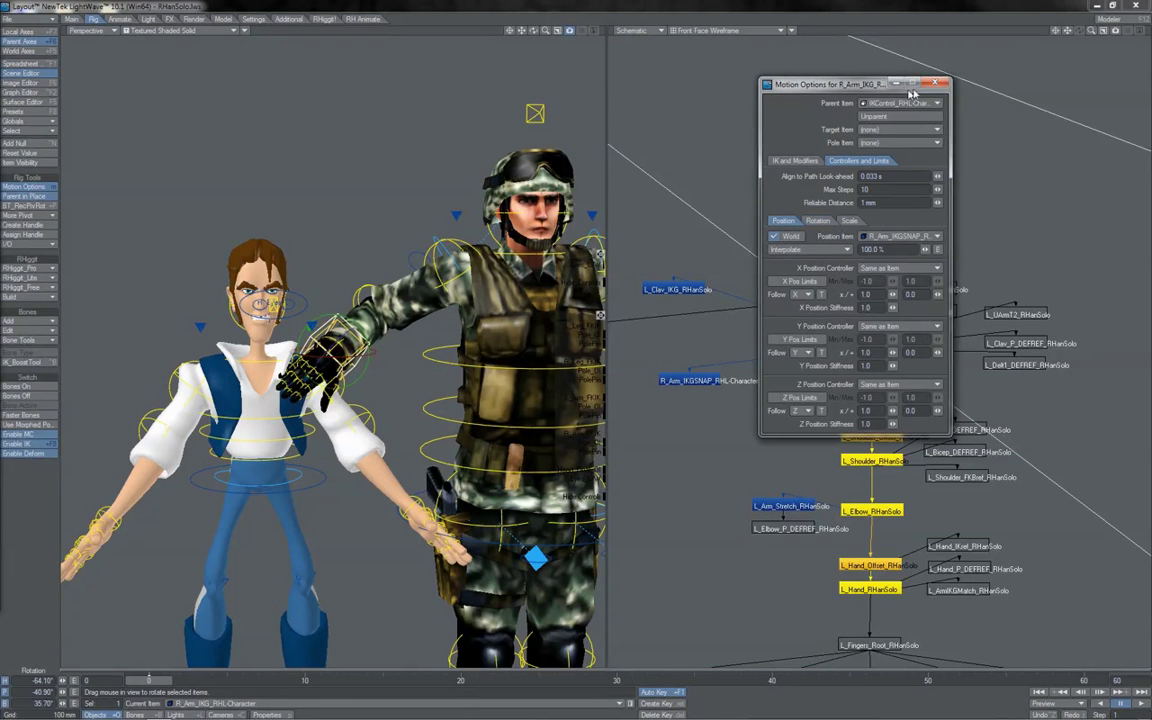
{"action": "left_click", "coordinate": [941, 82]}
- Raise the L_Clav_IKG_RHanSolo goal to about 217 mm in Y to test that the soldier's hand follows the shoulder
{"action": "left_click_drag", "start_coordinate": [380, 280], "coordinate": [380, 260]}
{"action": "key", "text": "ctrl+z"}
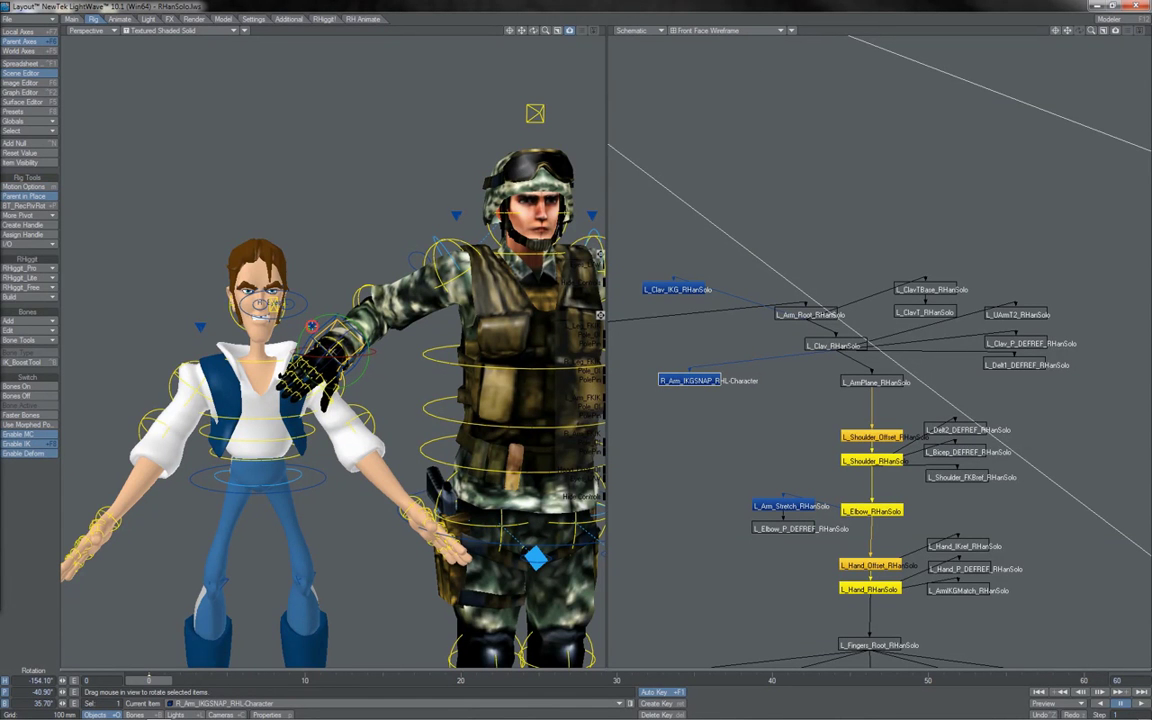
{"action": "left_click", "coordinate": [312, 325]}
{"action": "key", "text": "t"}
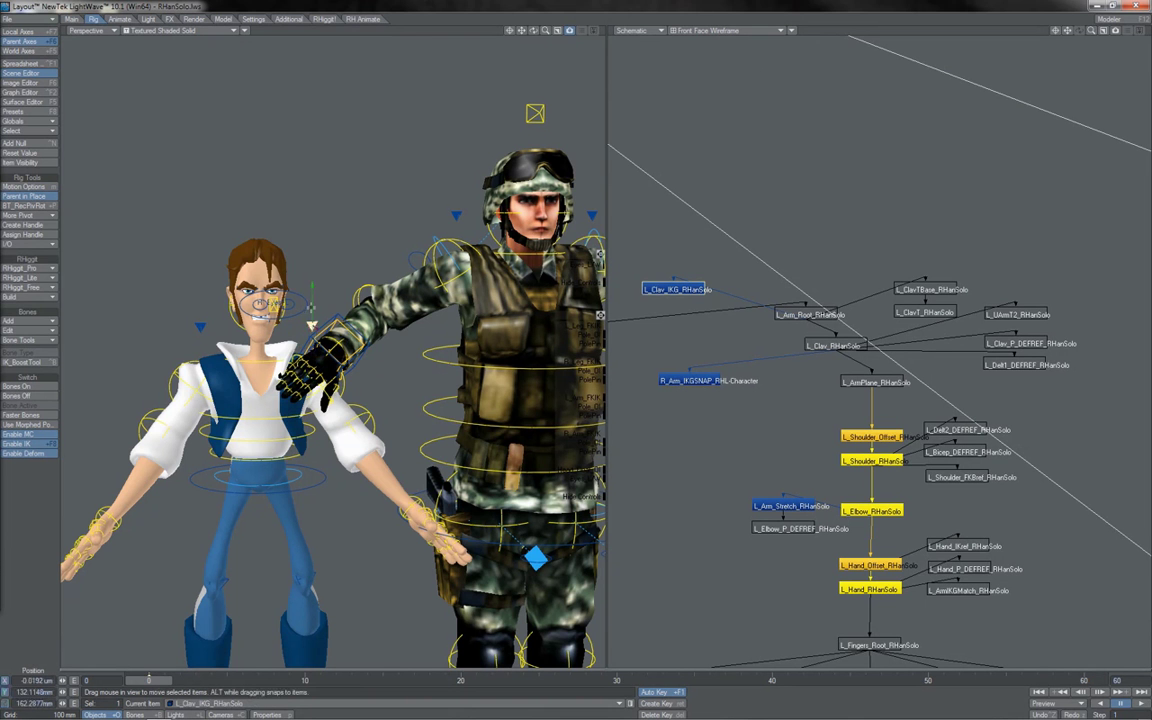
{"action": "left_click_drag", "start_coordinate": [312, 304], "coordinate": [312, 332]}
{"action": "left_click_drag", "start_coordinate": [393, 330], "coordinate": [518, 318]}
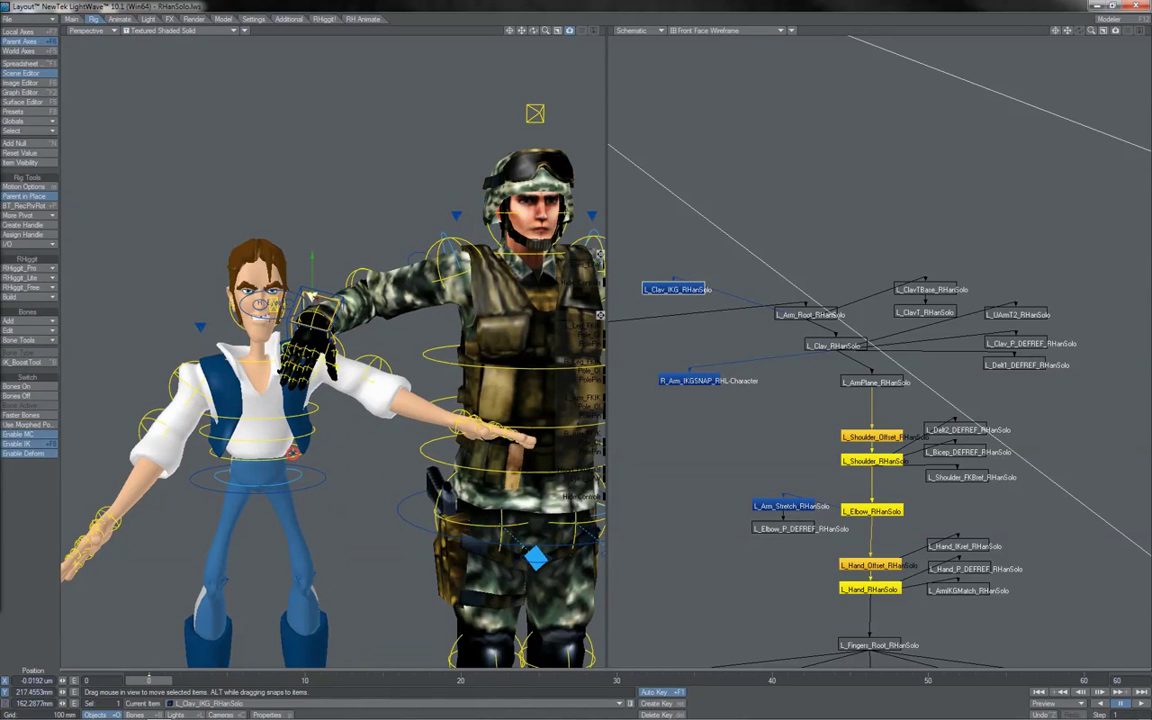
- Bank the cartoon character's three spine controls together so his upper body leans toward the soldier
{"action": "left_click", "coordinate": [293, 450]}
{"action": "left_click", "coordinate": [300, 437], "text": "shift"}
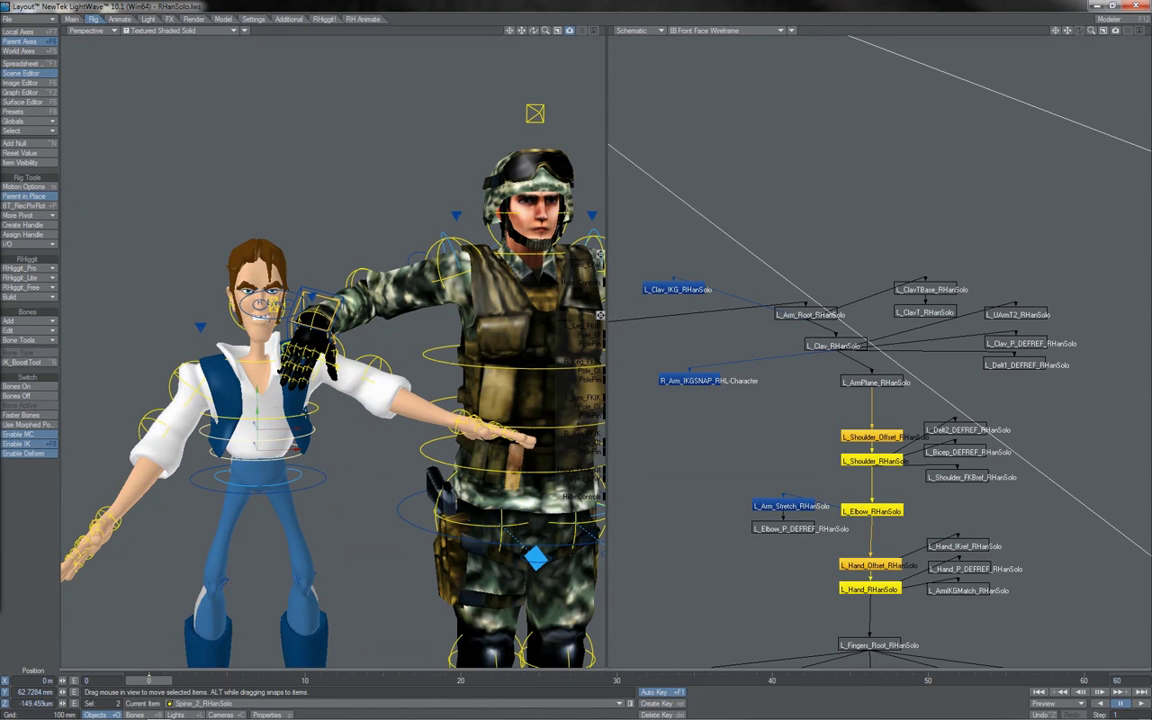
{"action": "left_click", "coordinate": [305, 411], "text": "shift"}
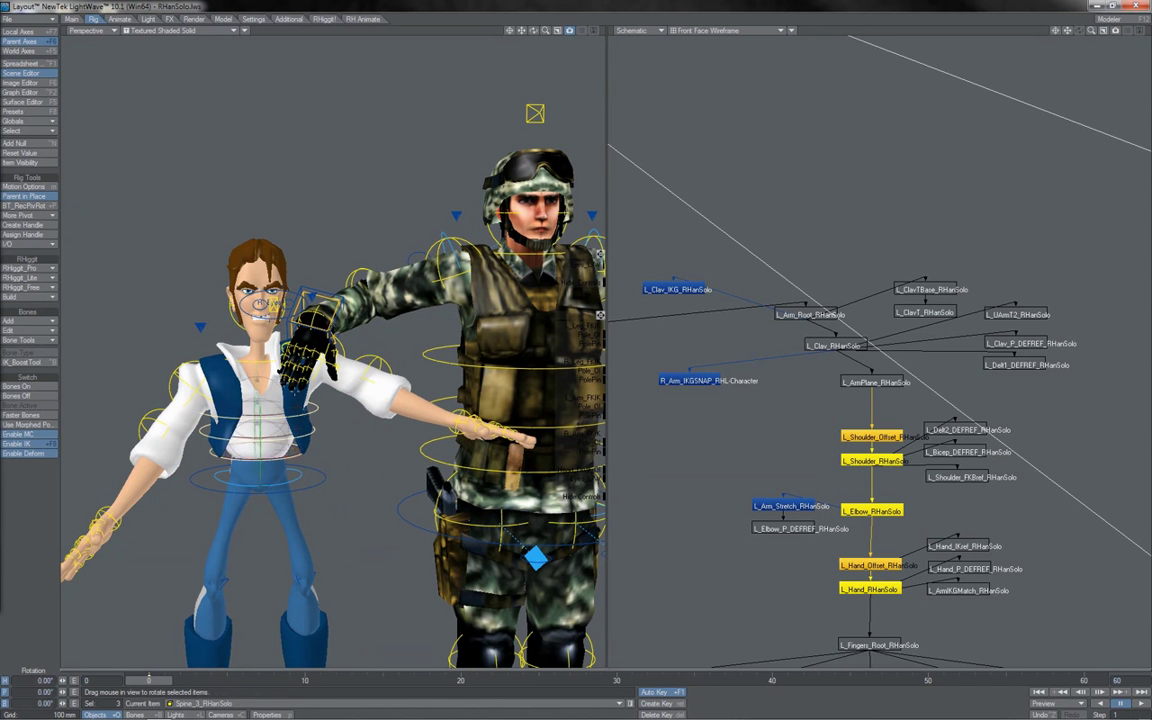
{"action": "right_click_drag", "start_coordinate": [249, 338], "coordinate": [219, 338]}
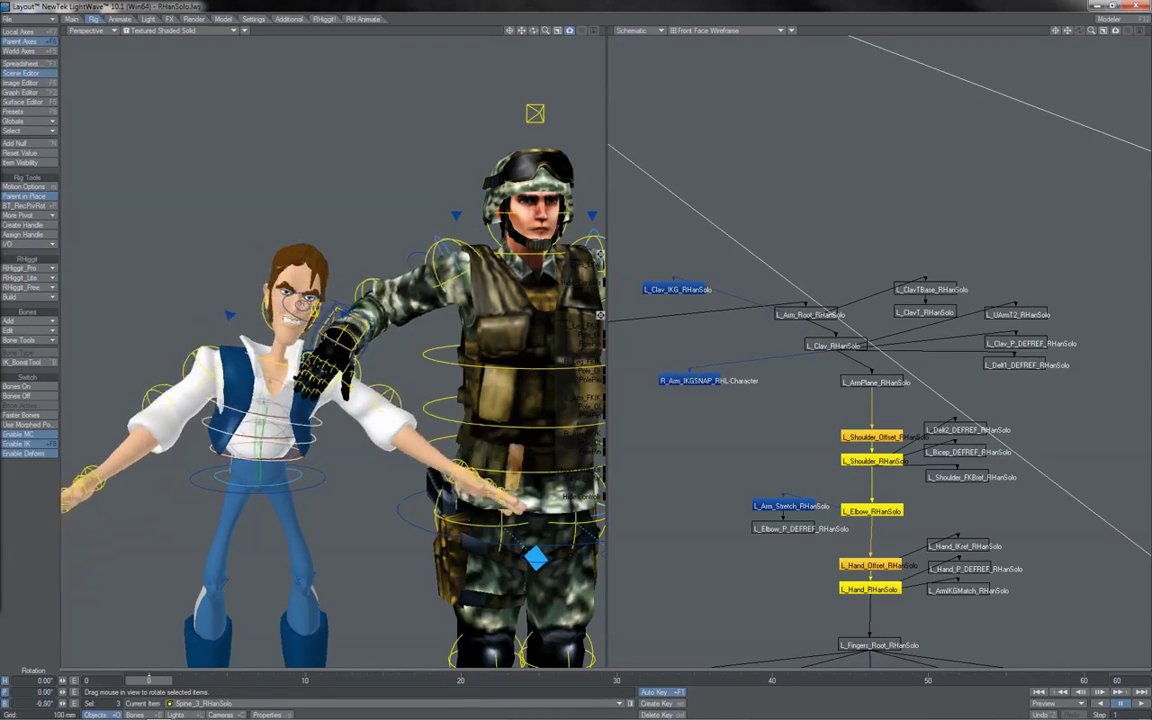
{"action": "mouse_move", "coordinate": [248, 341]}
{"action": "left_mouse_down"}
{"action": "mouse_move", "coordinate": [230, 341]}
{"action": "mouse_move", "coordinate": [245, 341]}
{"action": "left_mouse_up"}
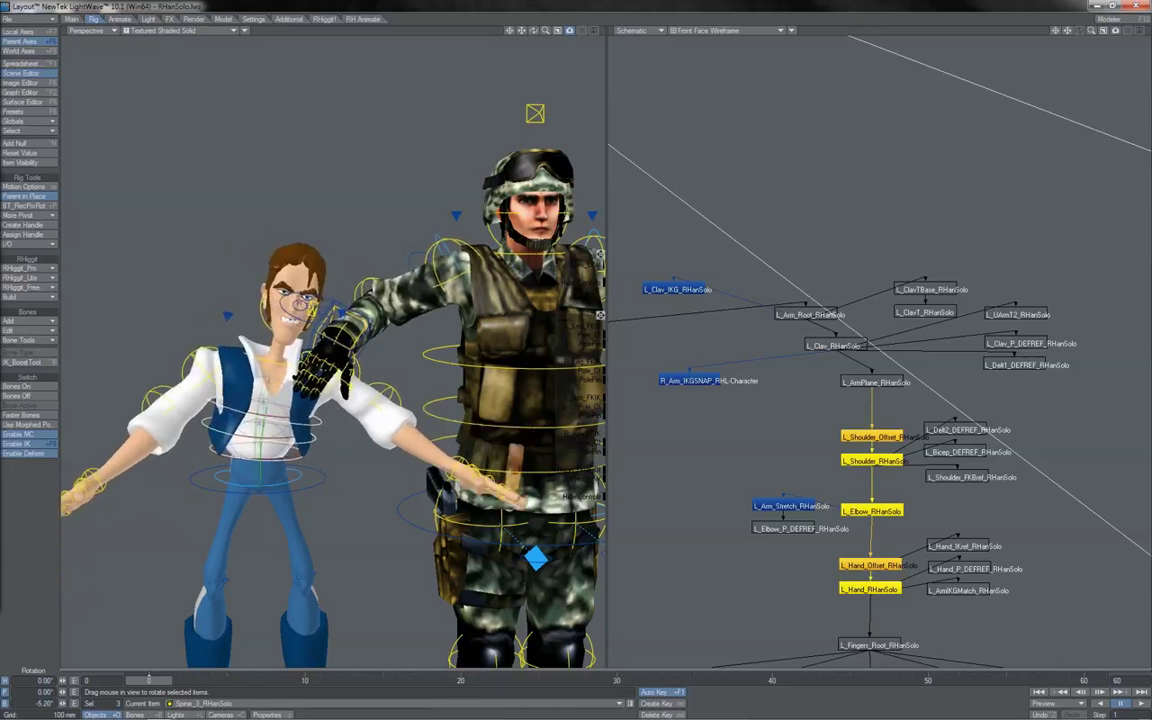
{"action": "right_click_drag", "start_coordinate": [245, 341], "coordinate": [234, 341]}
- Review the position item and controller settings in the motion options of R_Arm_IKG_RHL-Character
{"action": "left_click", "coordinate": [346, 319]}
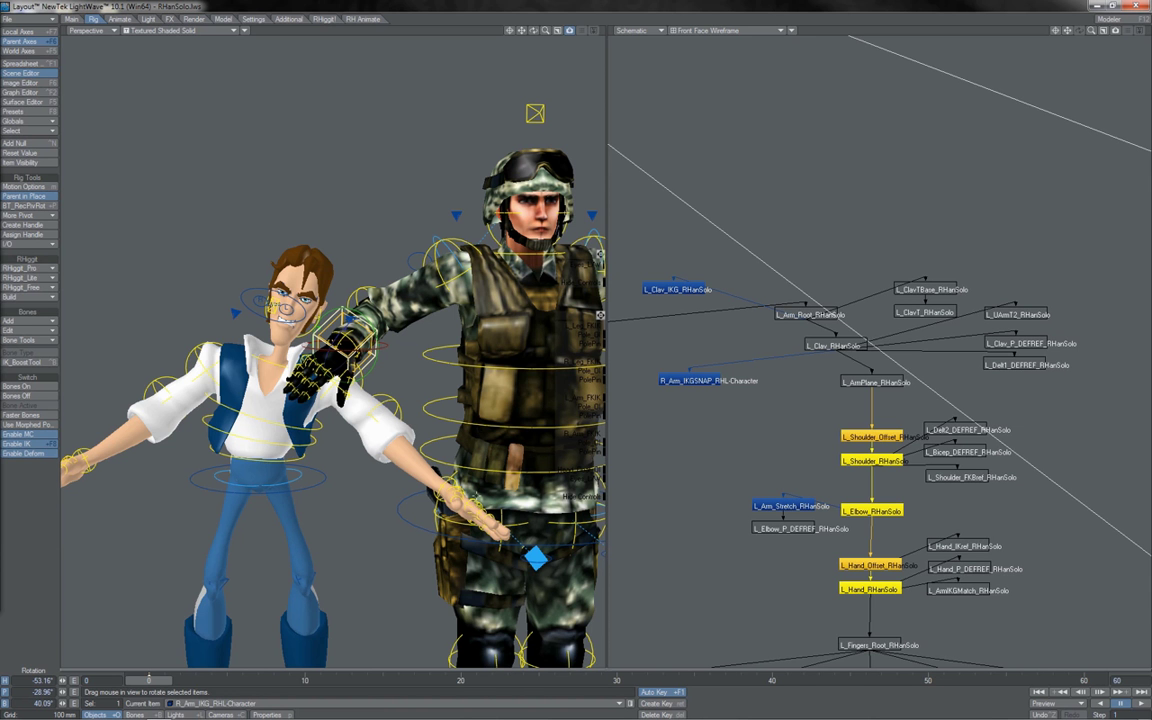
{"action": "key", "text": "m"}
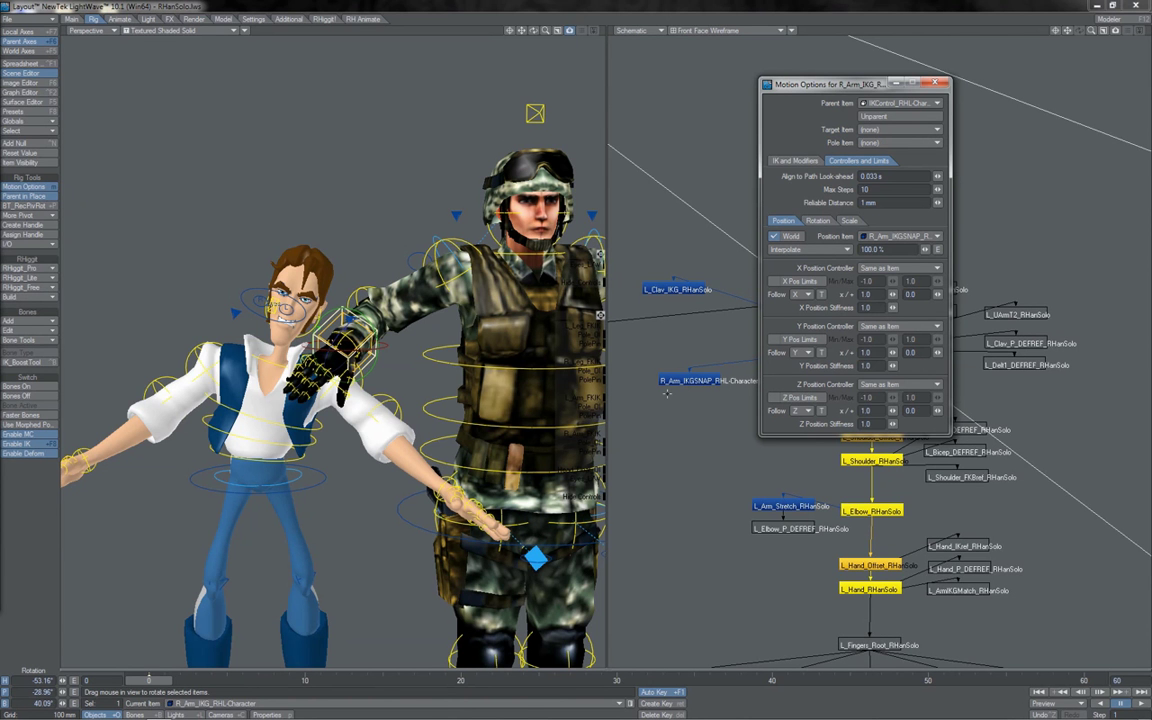
{"action": "left_click", "coordinate": [931, 83]}
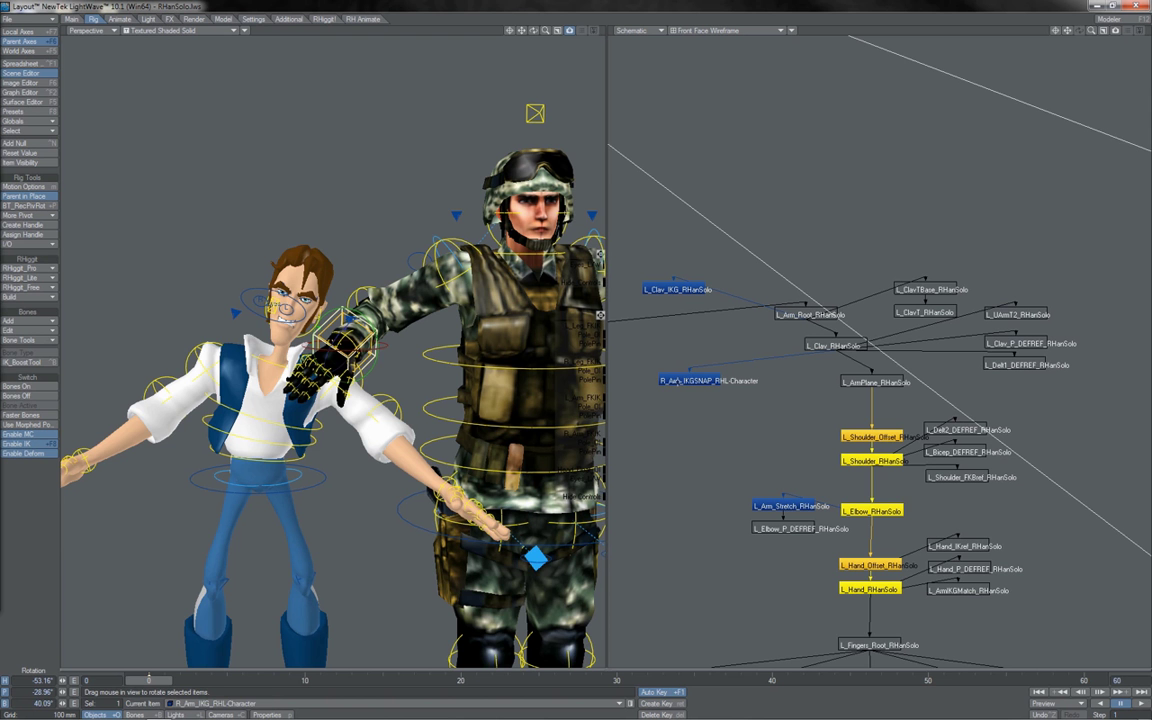
- In the back view, move R_Arm_IKGSNAP_RHL-Character down beside the soldier's right shin, to about X -114 mm and Y -1.14 m
{"action": "left_click", "coordinate": [674, 381]}
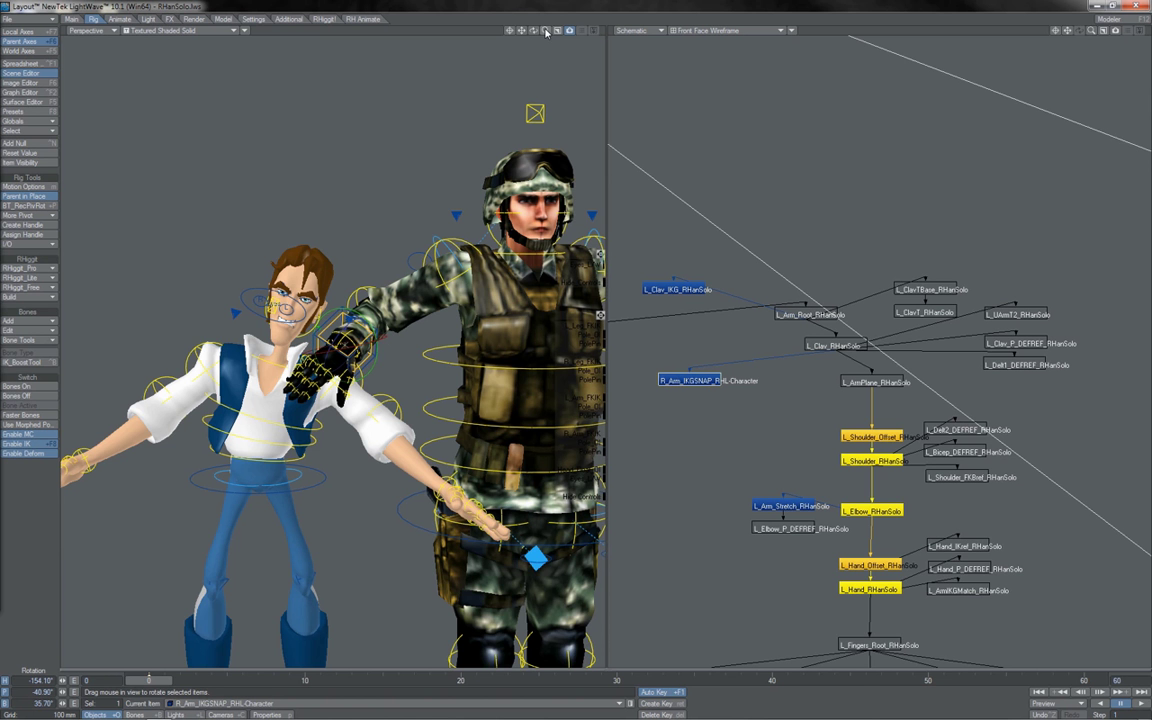
{"action": "left_click_drag", "start_coordinate": [545, 31], "coordinate": [545, 32]}
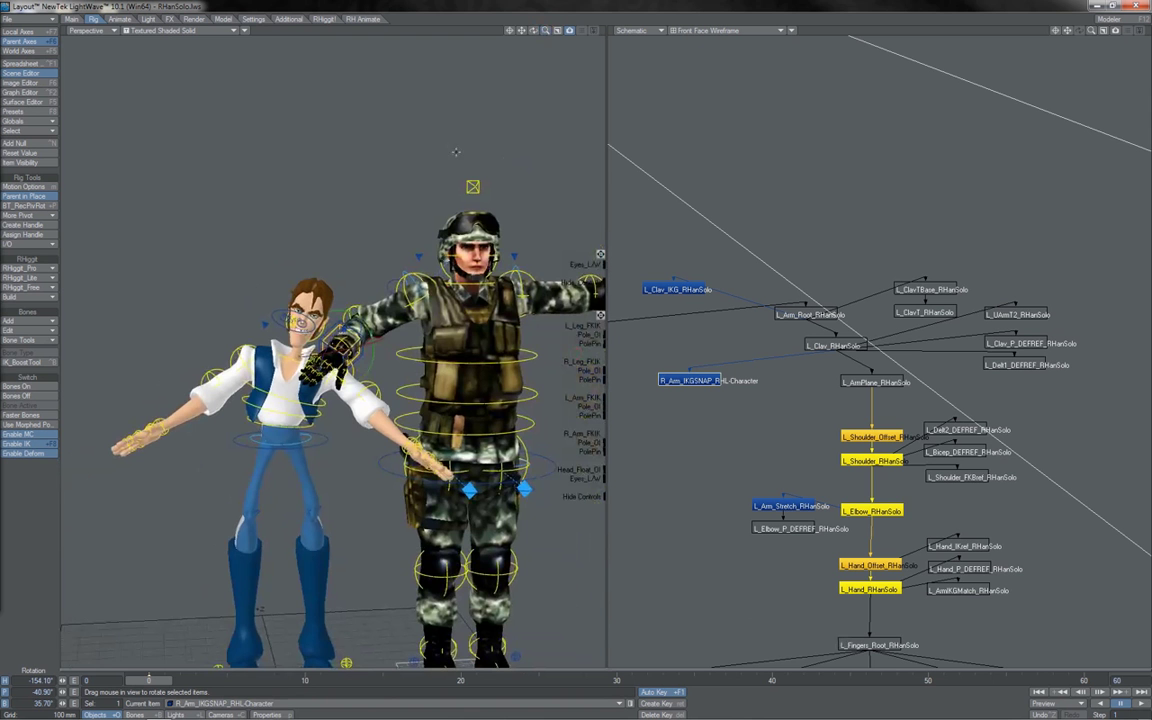
{"action": "key", "text": "1"}
{"action": "key", "text": "t"}
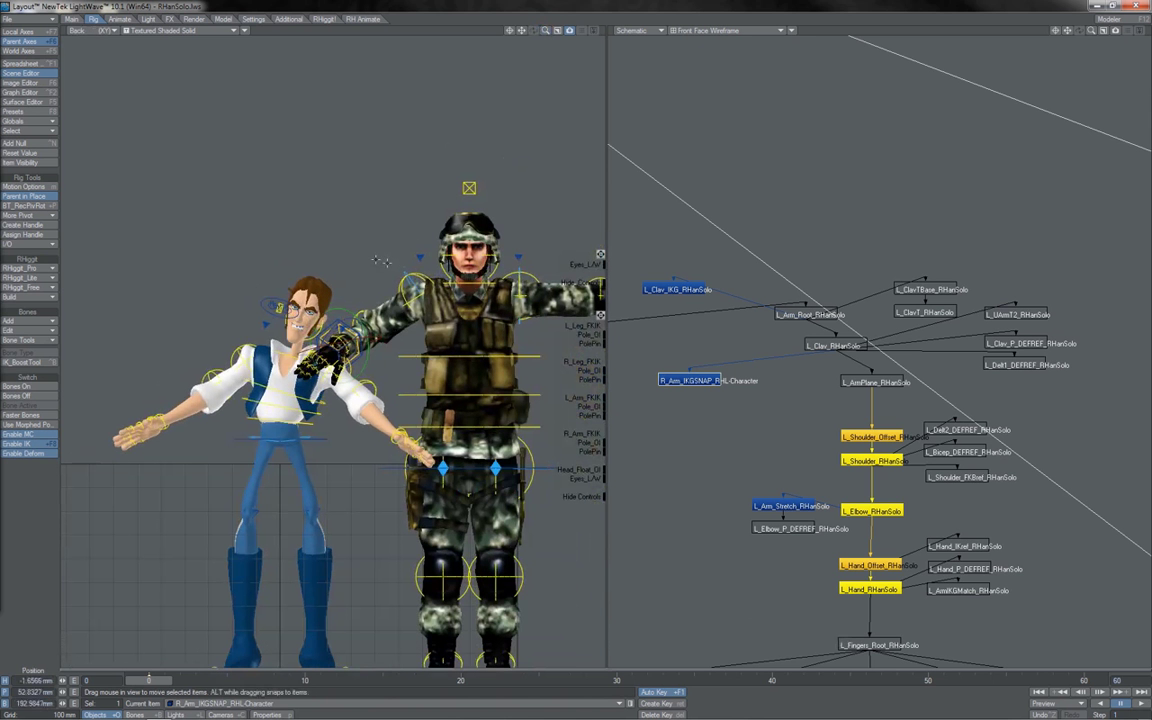
{"action": "left_click_drag", "start_coordinate": [376, 259], "coordinate": [410, 620]}
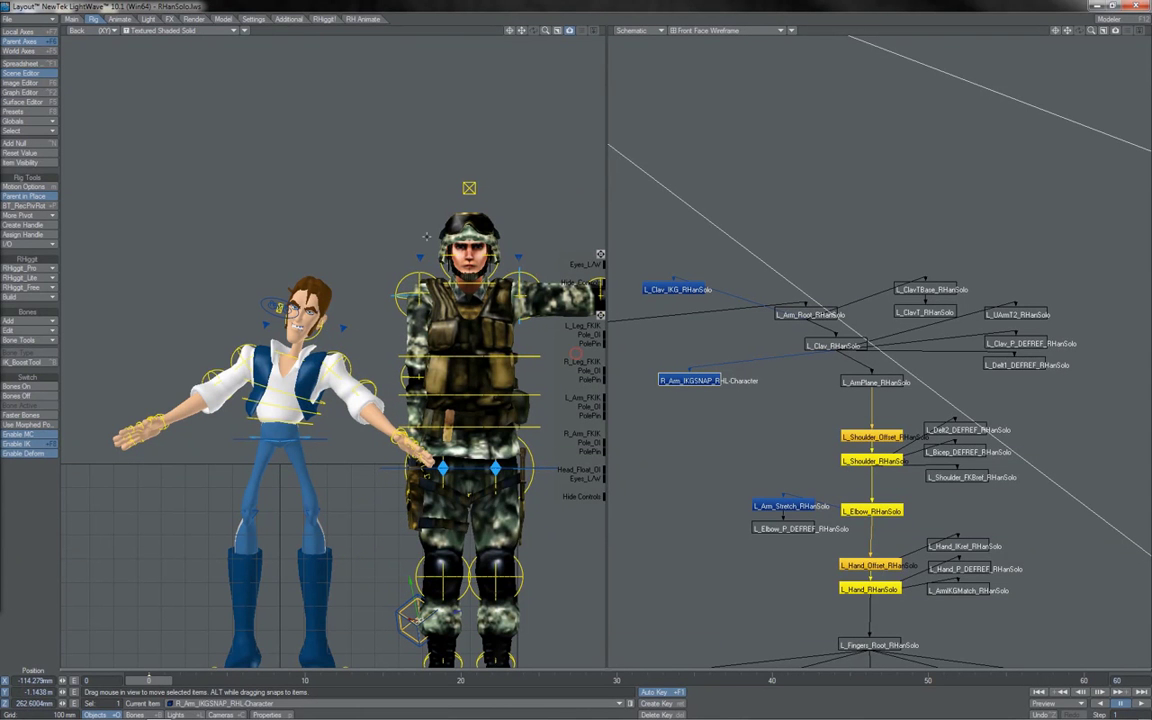
- Move the soldier's Root_RHL-Character control to about X 129 mm and Y 447 mm so he crouches
{"action": "left_click", "coordinate": [543, 469]}
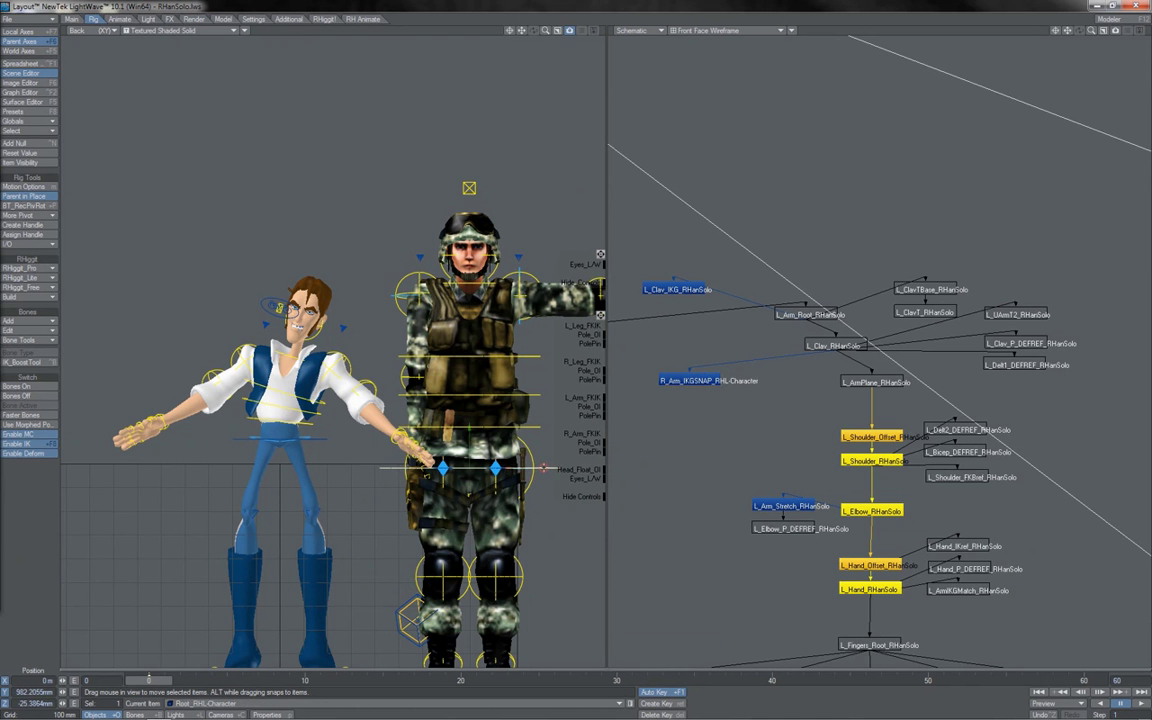
{"action": "left_click_drag", "start_coordinate": [470, 420], "coordinate": [470, 472]}
{"action": "left_click_drag", "start_coordinate": [424, 426], "coordinate": [424, 479]}
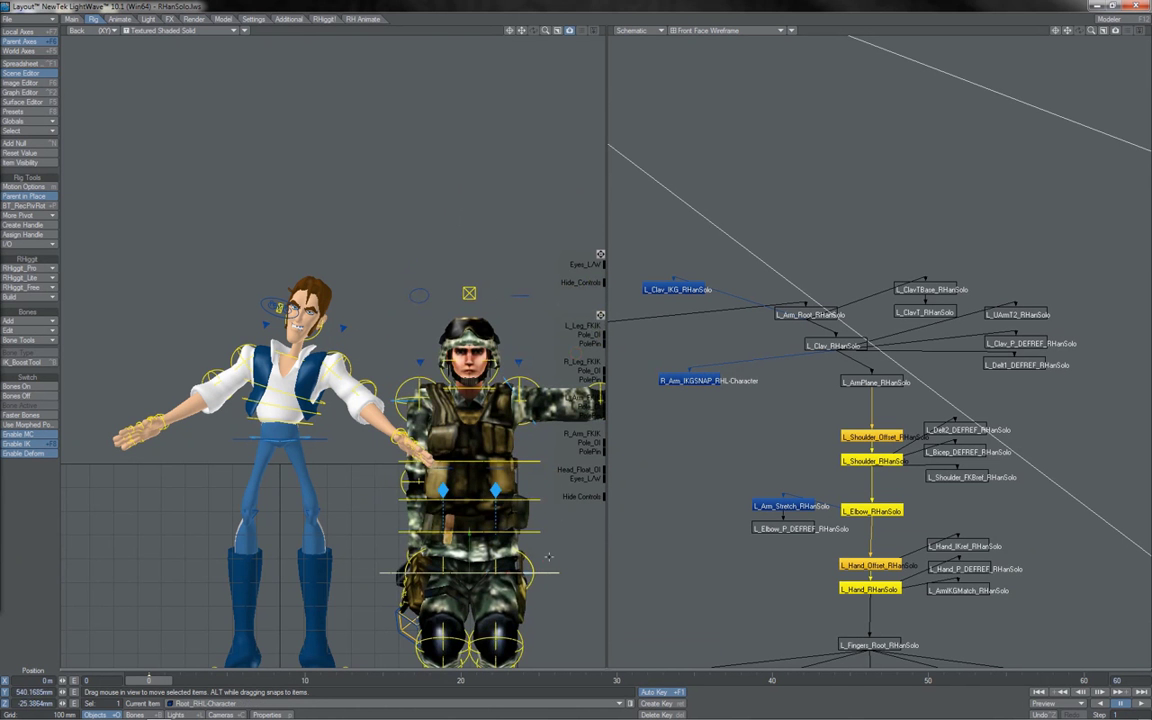
{"action": "left_click_drag", "start_coordinate": [548, 558], "coordinate": [579, 580]}
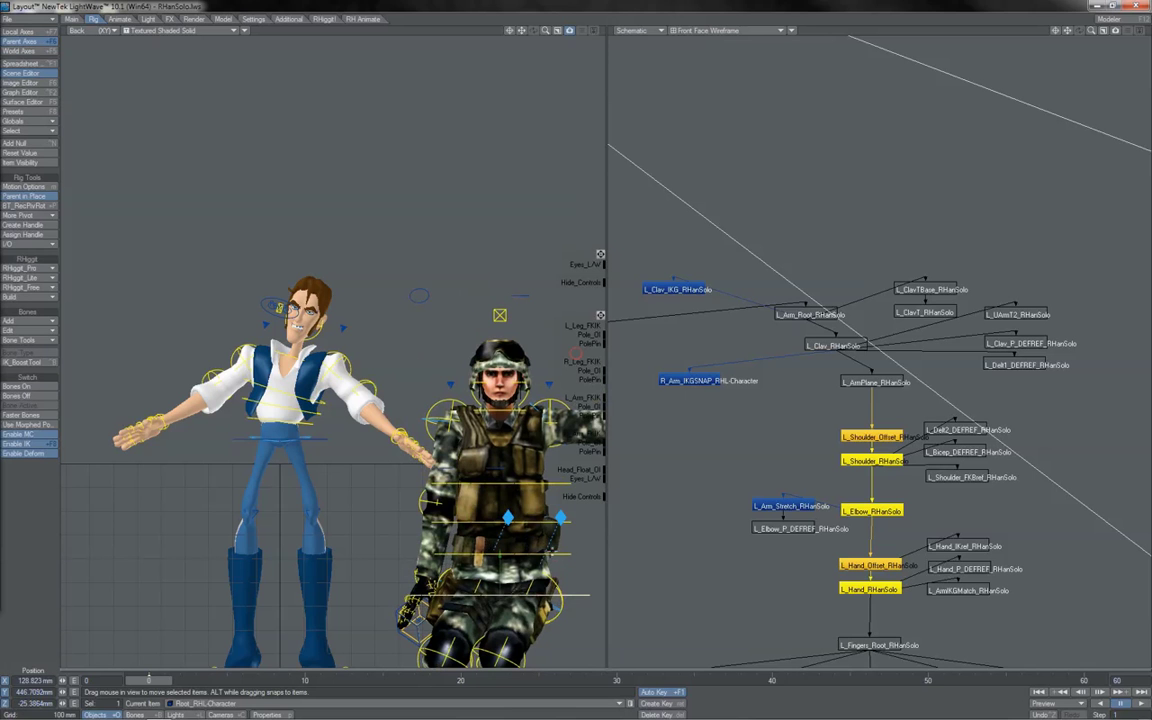
- Bank the soldier's three spine controls together to 26° so he bends toward the cartoon character
{"action": "left_click", "coordinate": [563, 519]}
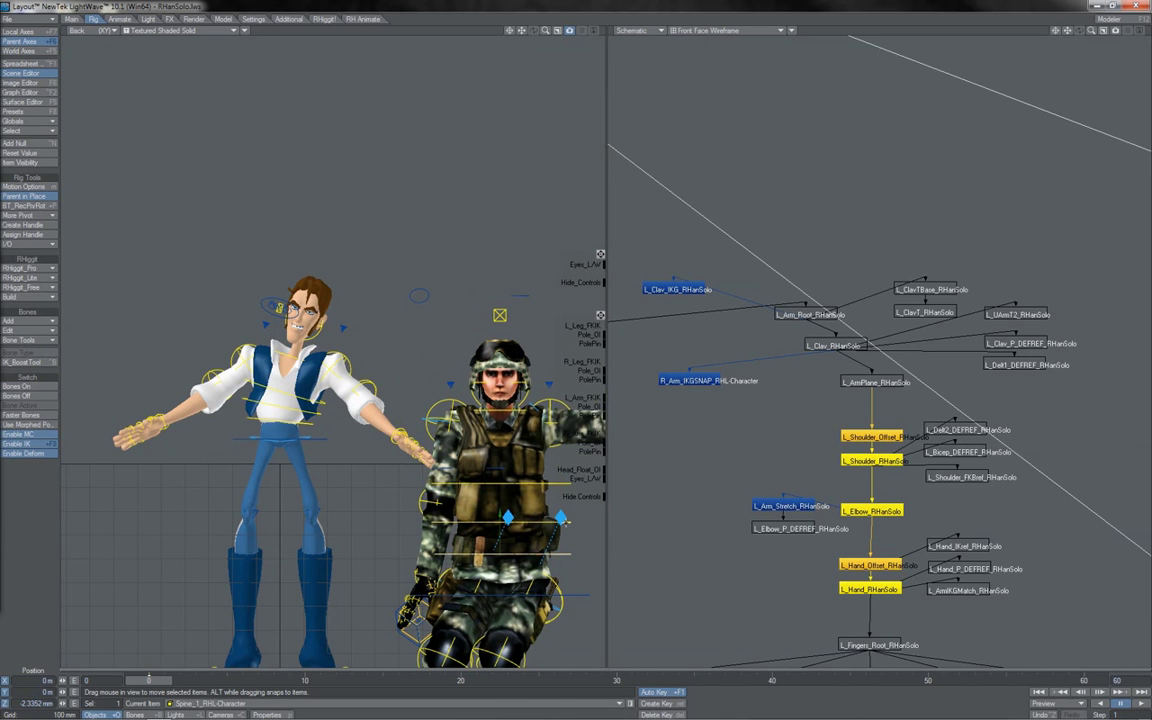
{"action": "left_click", "coordinate": [566, 522], "text": "shift"}
{"action": "key", "text": "y"}
{"action": "left_click_drag", "start_coordinate": [499, 434], "coordinate": [501, 79]}
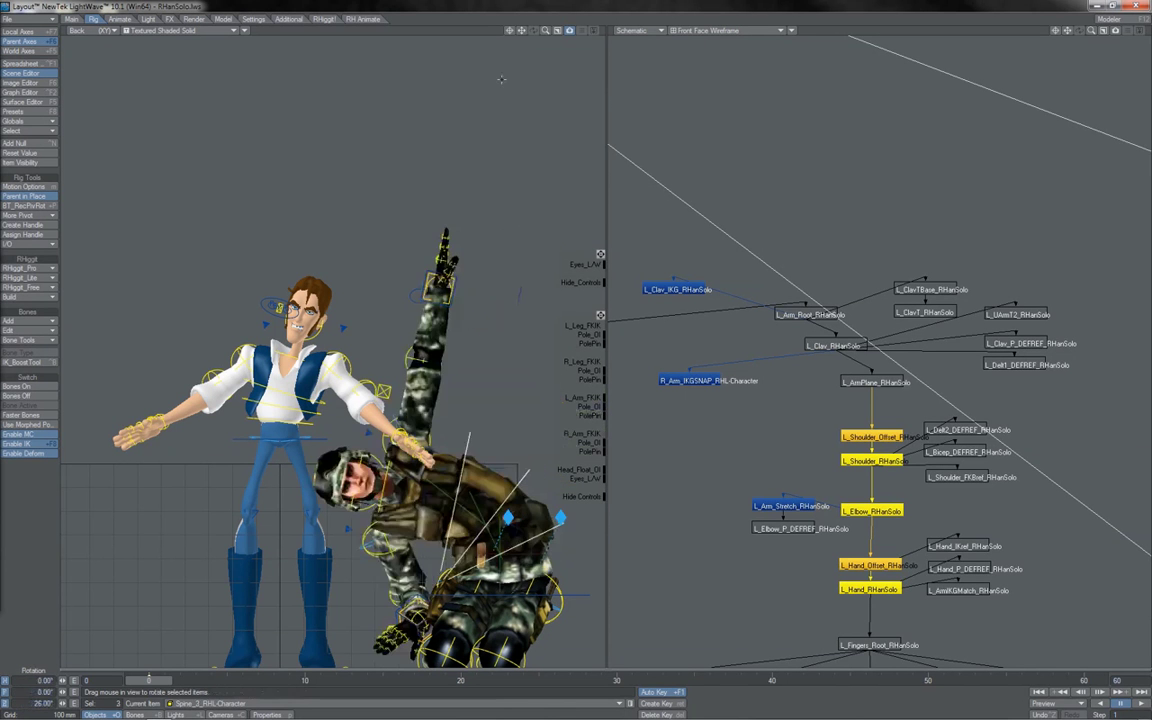
- Rotate R_Arm_IKGSNAP_RHL-Character to heading -148.60°, pitch 15.90° and bank 20.30° to orient the soldier's right hand near his lower leg
{"action": "left_click_drag", "start_coordinate": [509, 32], "coordinate": [388, 2]}
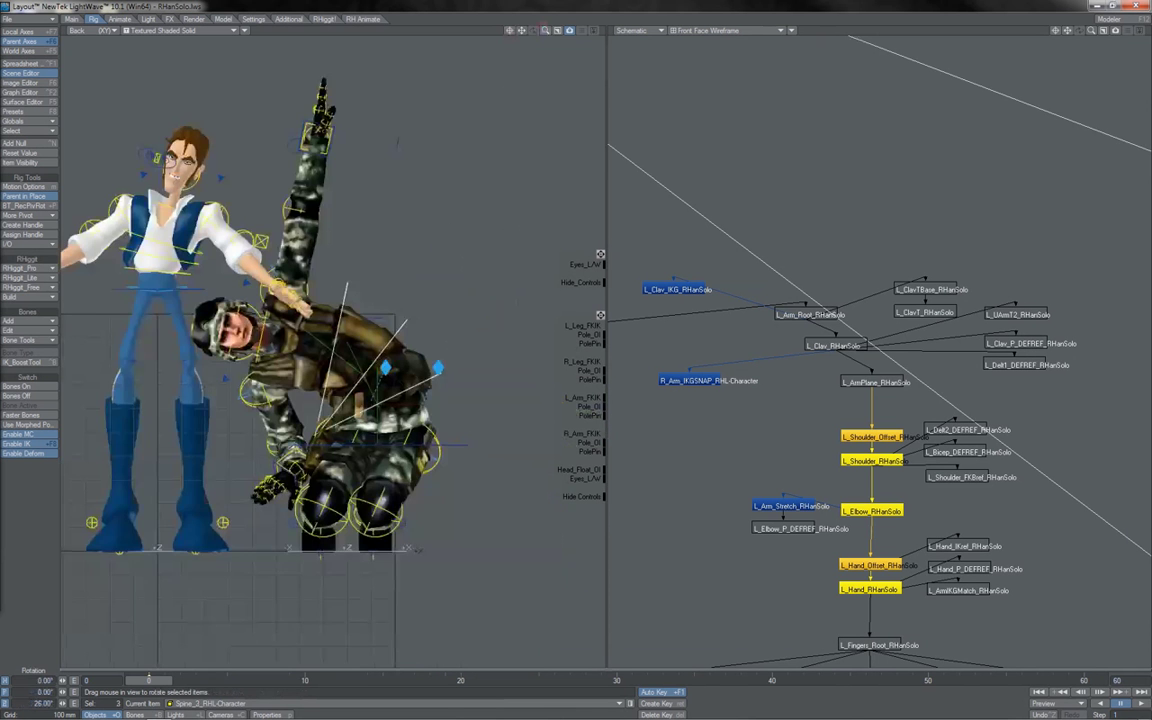
{"action": "left_click_drag", "start_coordinate": [546, 31], "coordinate": [625, 31]}
{"action": "left_click_drag", "start_coordinate": [522, 31], "coordinate": [539, 2]}
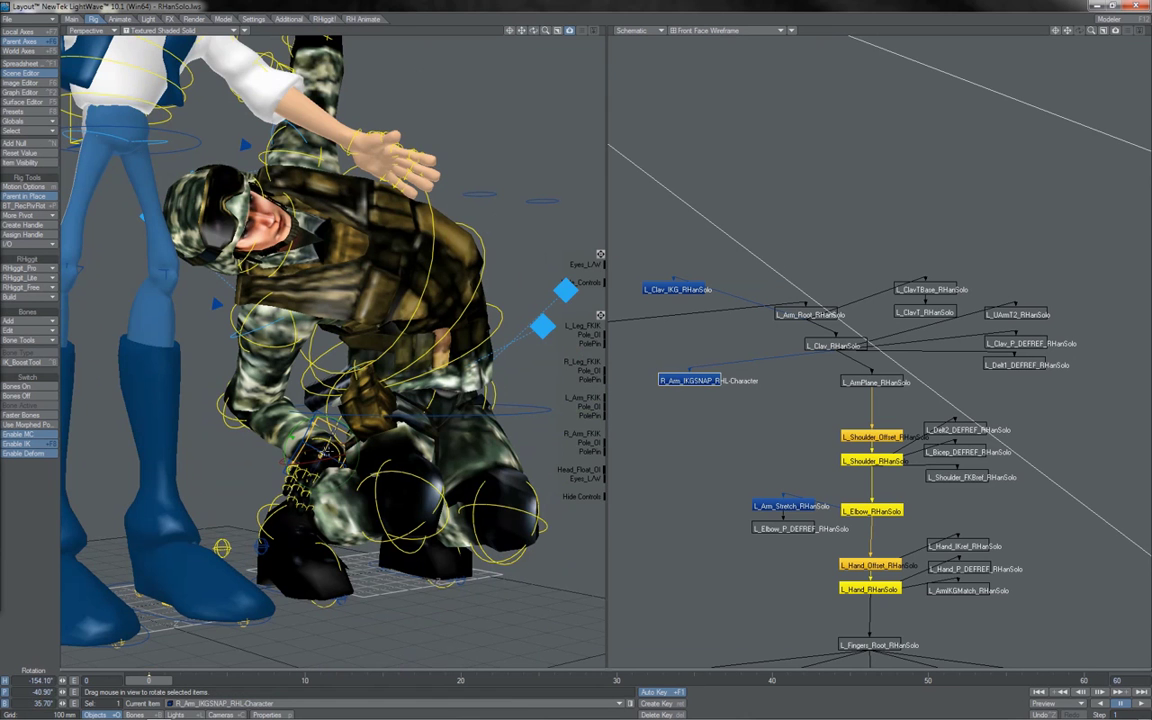
{"action": "left_click_drag", "start_coordinate": [291, 406], "coordinate": [289, 396]}
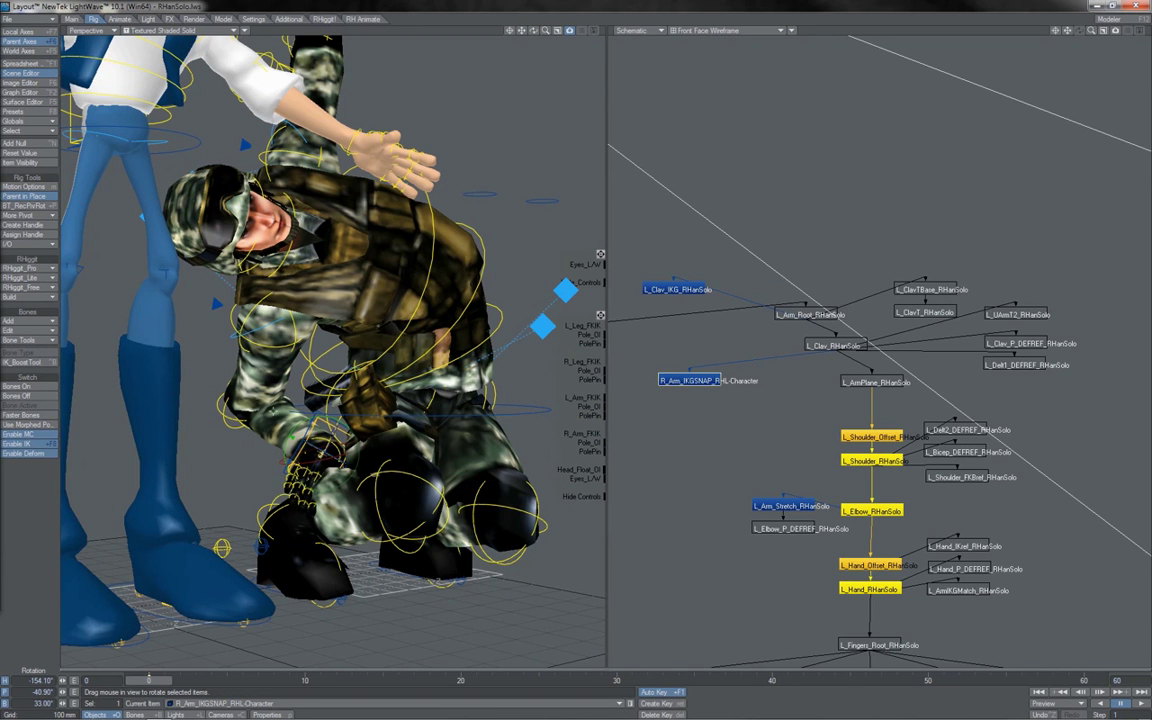
{"action": "key", "text": "ctrl+z"}
{"action": "key", "text": "ctrl+z"}
{"action": "left_click", "coordinate": [509, 31]}
{"action": "left_click_drag", "start_coordinate": [544, 30], "coordinate": [576, 353]}
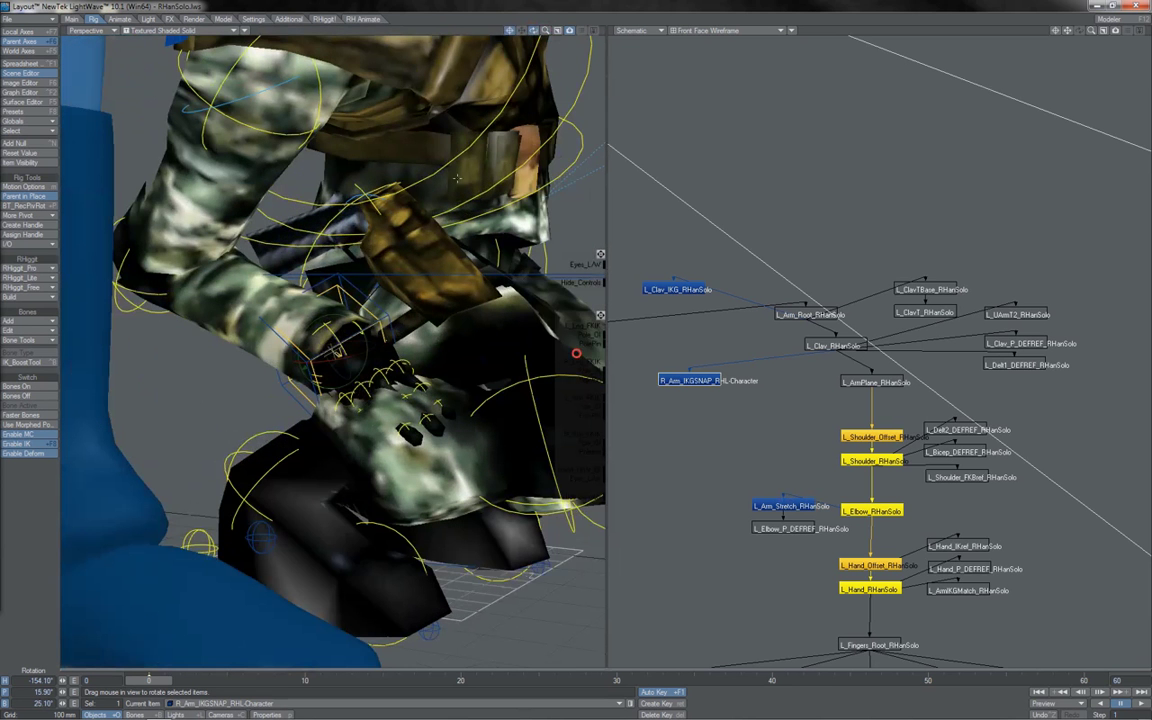
{"action": "left_click_drag", "start_coordinate": [299, 300], "coordinate": [270, 352]}
{"action": "left_click_drag", "start_coordinate": [534, 31], "coordinate": [576, 353]}
{"action": "left_click_drag", "start_coordinate": [534, 31], "coordinate": [576, 353]}
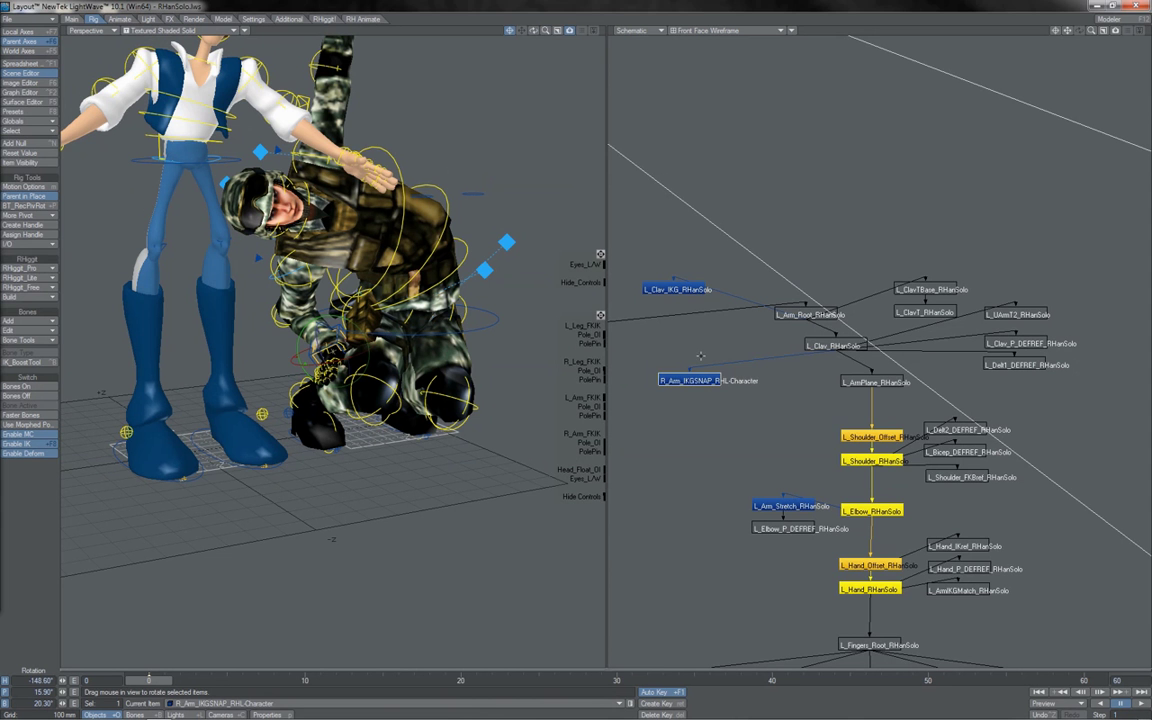
- Clone the snap null as R_Arm_IKGSNAP2_RHL-Character and parent it to R_Knee_RHL-Character in the schematic
{"action": "key", "text": "ctrl+c"}
{"action": "left_click", "coordinate": [700, 364]}
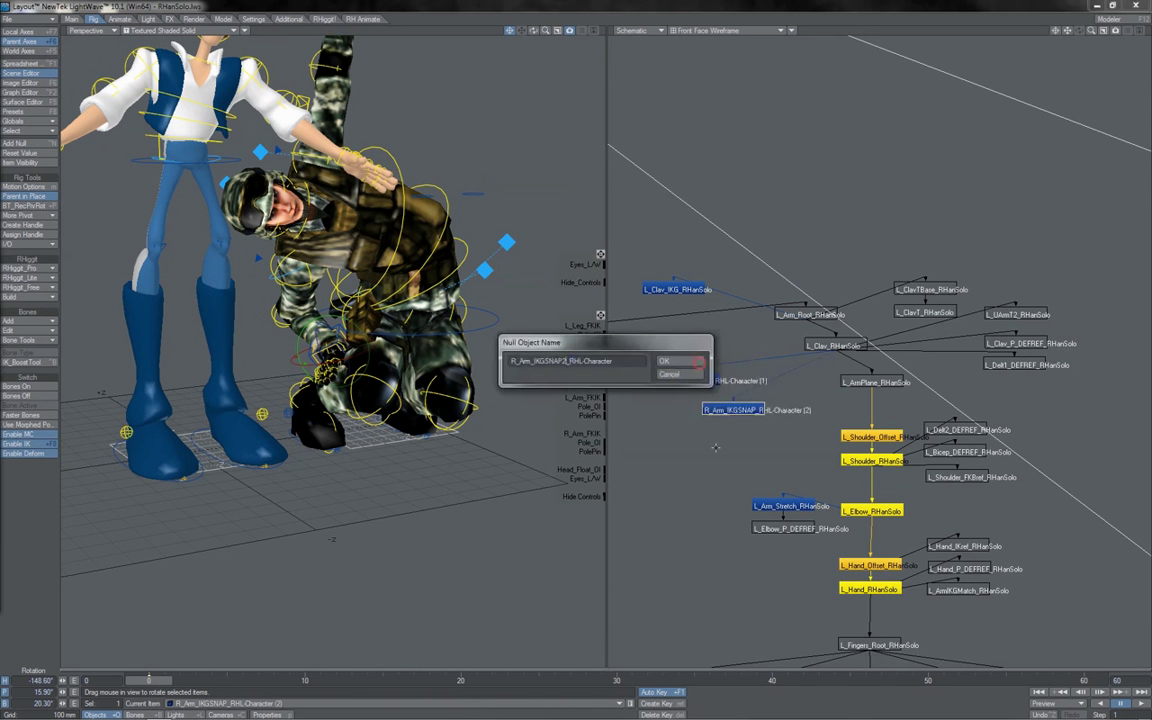
{"action": "key", "text": "Return"}
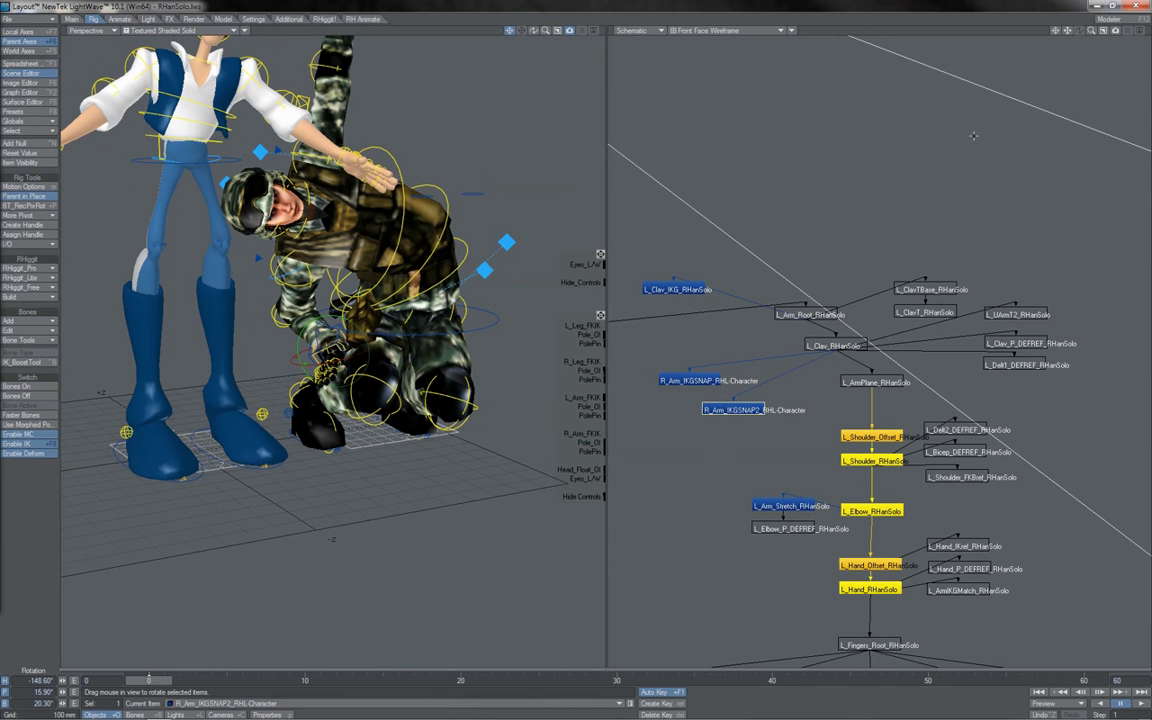
{"action": "key", "text": "a"}
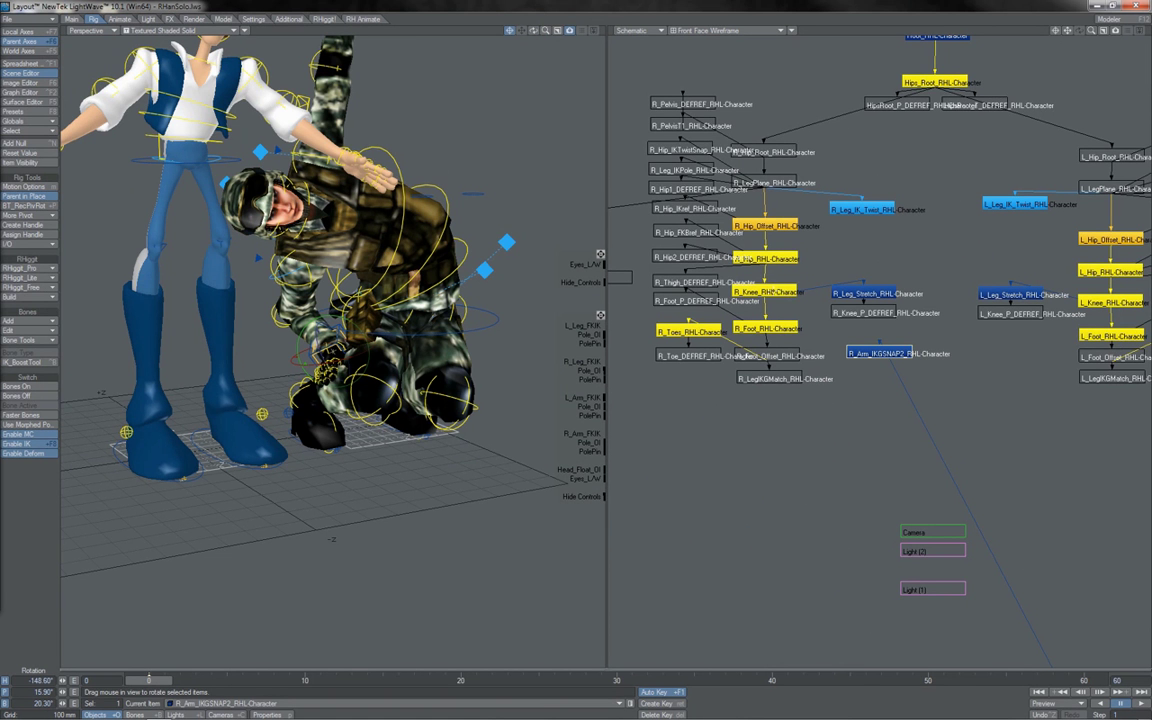
{"action": "left_click", "coordinate": [772, 291], "text": "ctrl"}
- Set the rotation item of R_Arm_IKGSNAP_RHL-Character to R_Arm_IKGSNAP2_RHL-Character in world space, with all three rotation controllers Same as Item
{"action": "mouse_move", "coordinate": [1067, 32]}
{"action": "left_mouse_down"}
{"action": "mouse_move", "coordinate": [1055, 1]}
{"action": "mouse_move", "coordinate": [1062, 24]}
{"action": "mouse_move", "coordinate": [1049, 18]}
{"action": "left_mouse_up"}
{"action": "left_click", "coordinate": [843, 327]}
{"action": "key", "text": "m"}
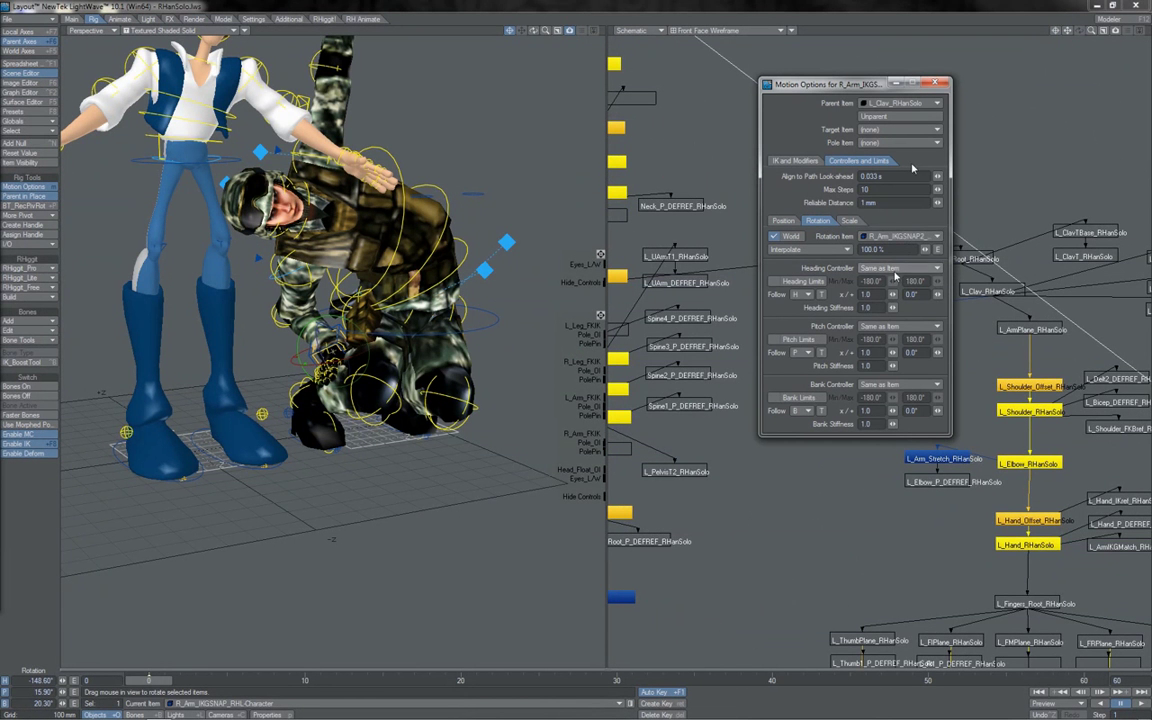
{"action": "left_click", "coordinate": [937, 84]}
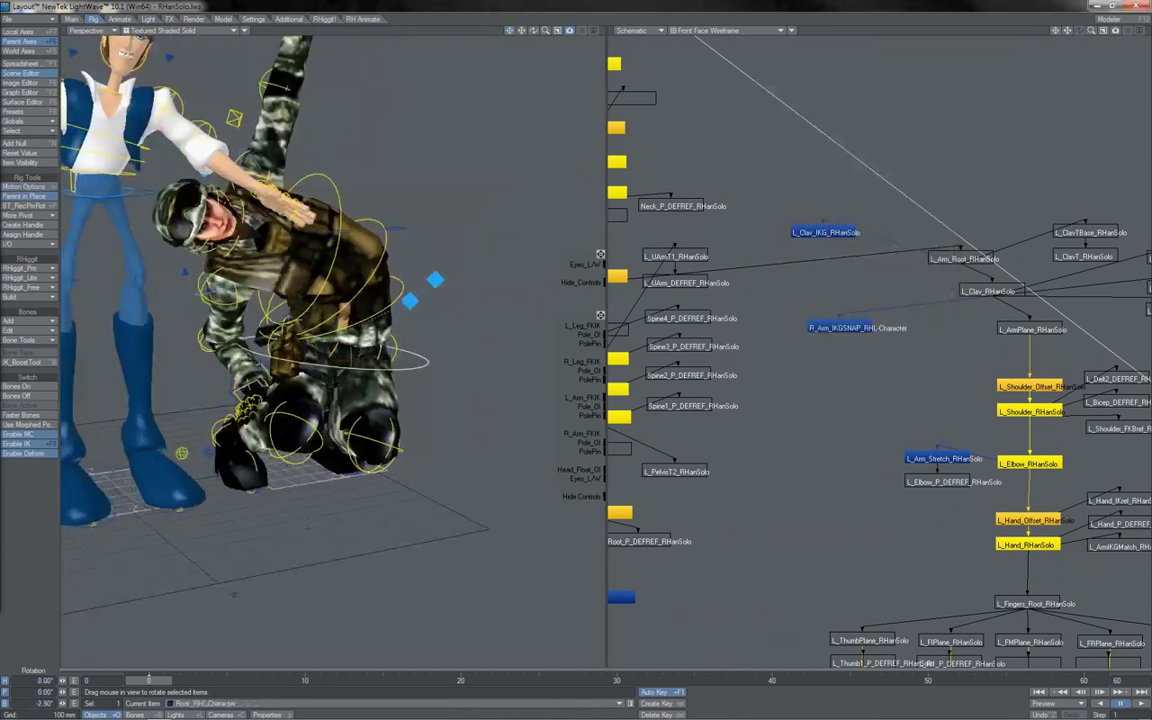
- Bank the soldier's root control to about -28.8° and turn his R_Leg_IKG goal to test the hand's attachment to the leg
{"action": "right_click_drag", "start_coordinate": [340, 350], "coordinate": [392, 350]}
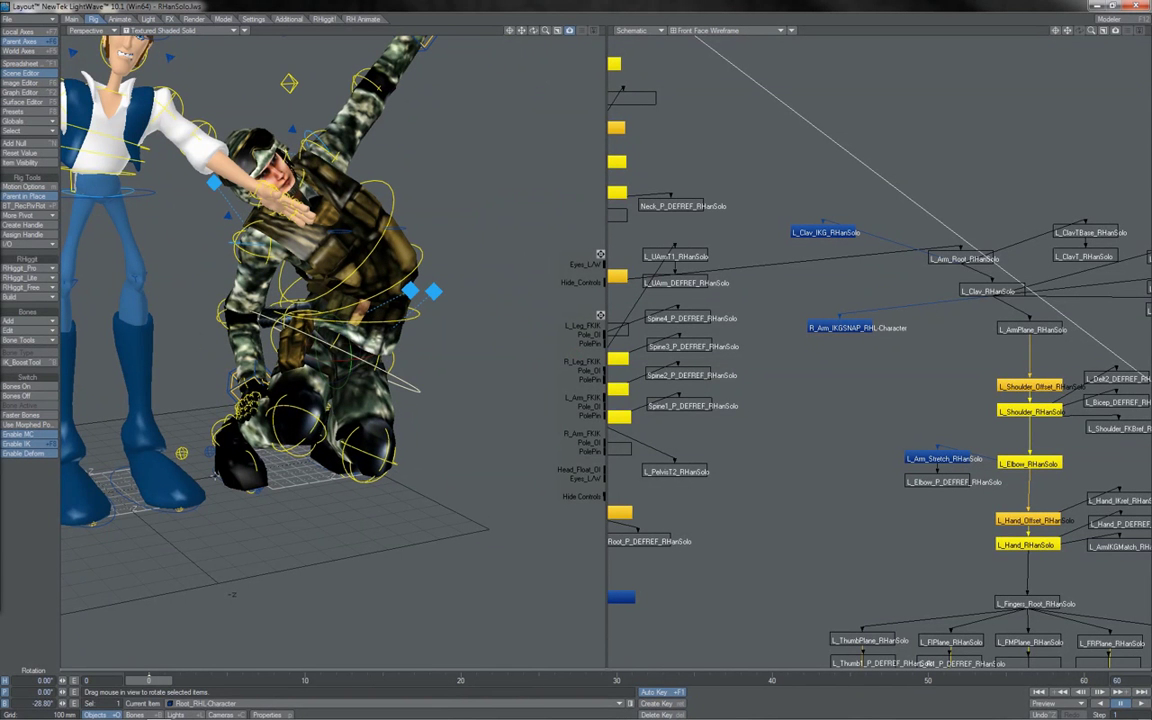
{"action": "left_click", "coordinate": [267, 459]}
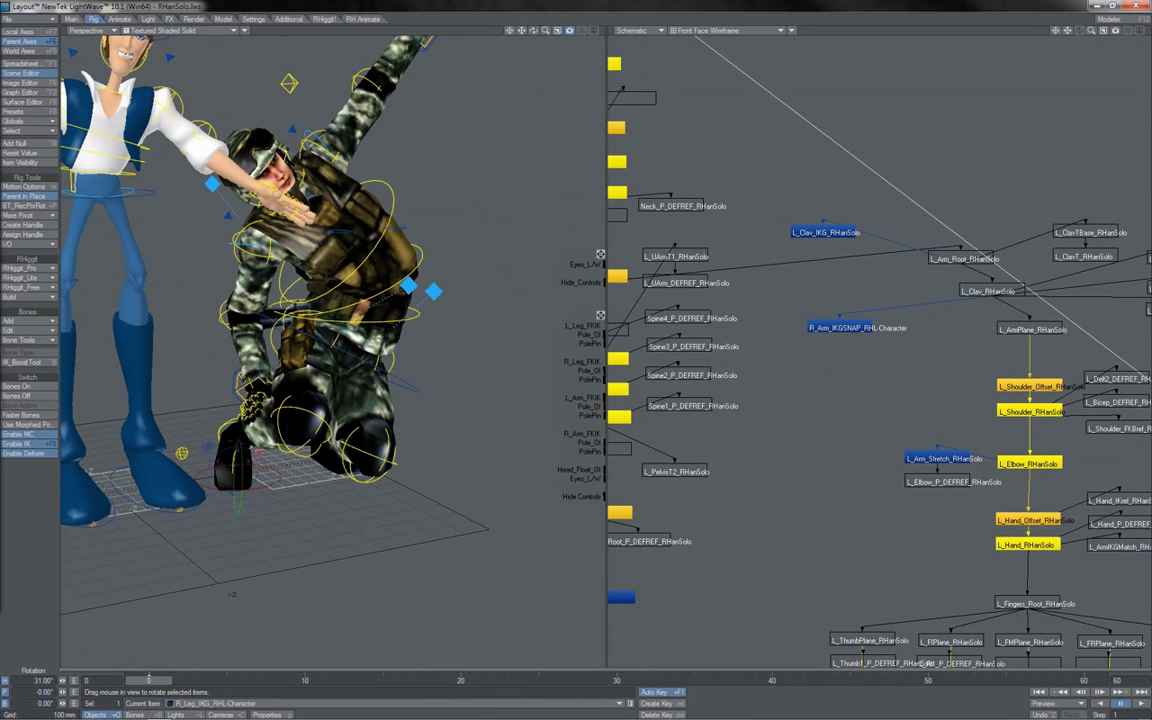
{"action": "right_click_drag", "start_coordinate": [237, 470], "coordinate": [187, 470]}
- Review the schematic parenting of the shoulder snap null under L_Clav_RHanSolo and the leg snap null under R_Knee_RHL-Character
{"action": "left_click", "coordinate": [840, 327]}
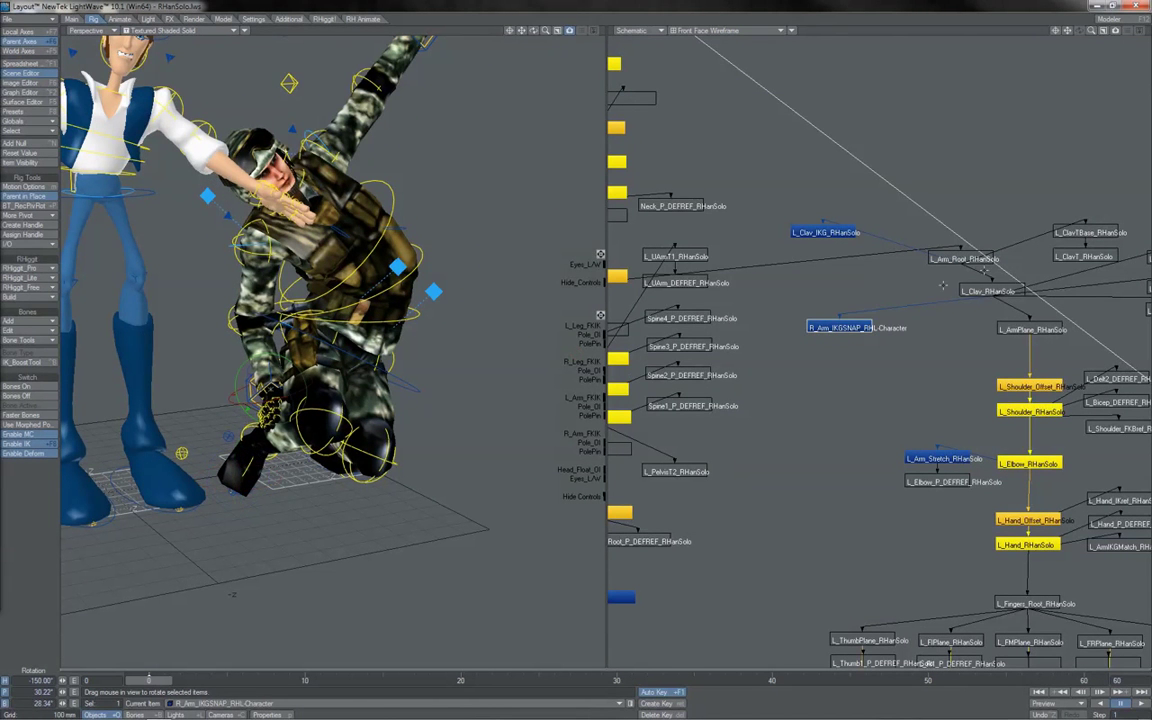
{"action": "left_click", "coordinate": [982, 287]}
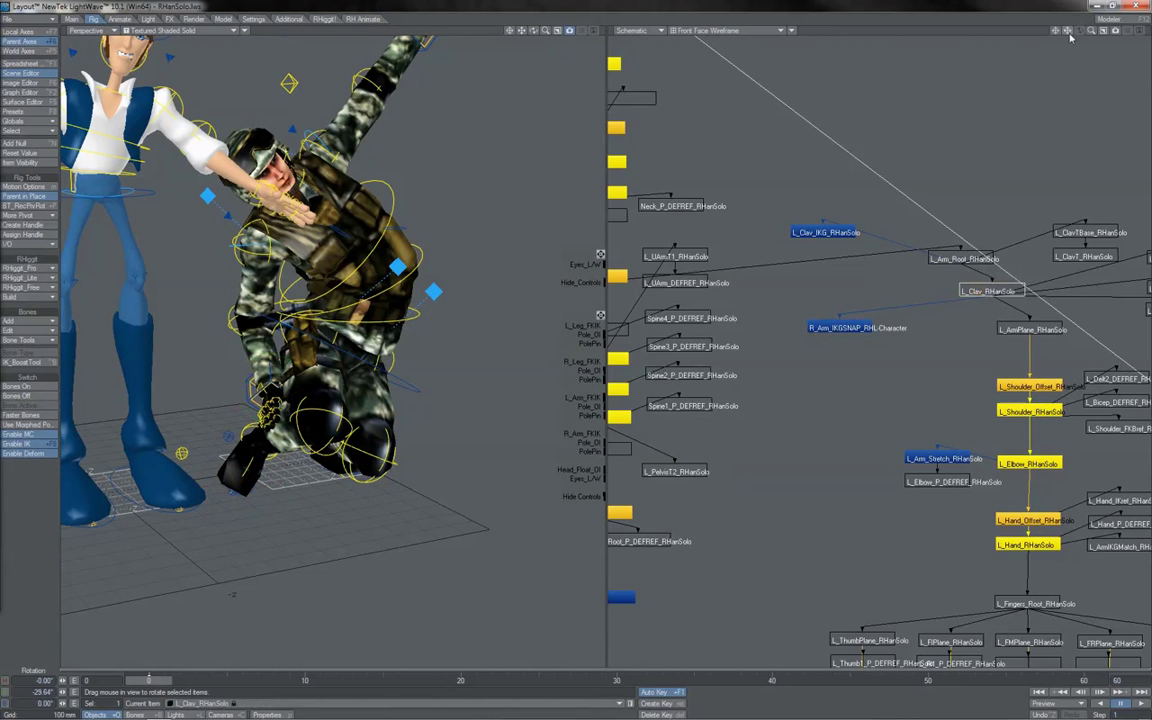
{"action": "left_click_drag", "start_coordinate": [1069, 32], "coordinate": [1073, 42]}
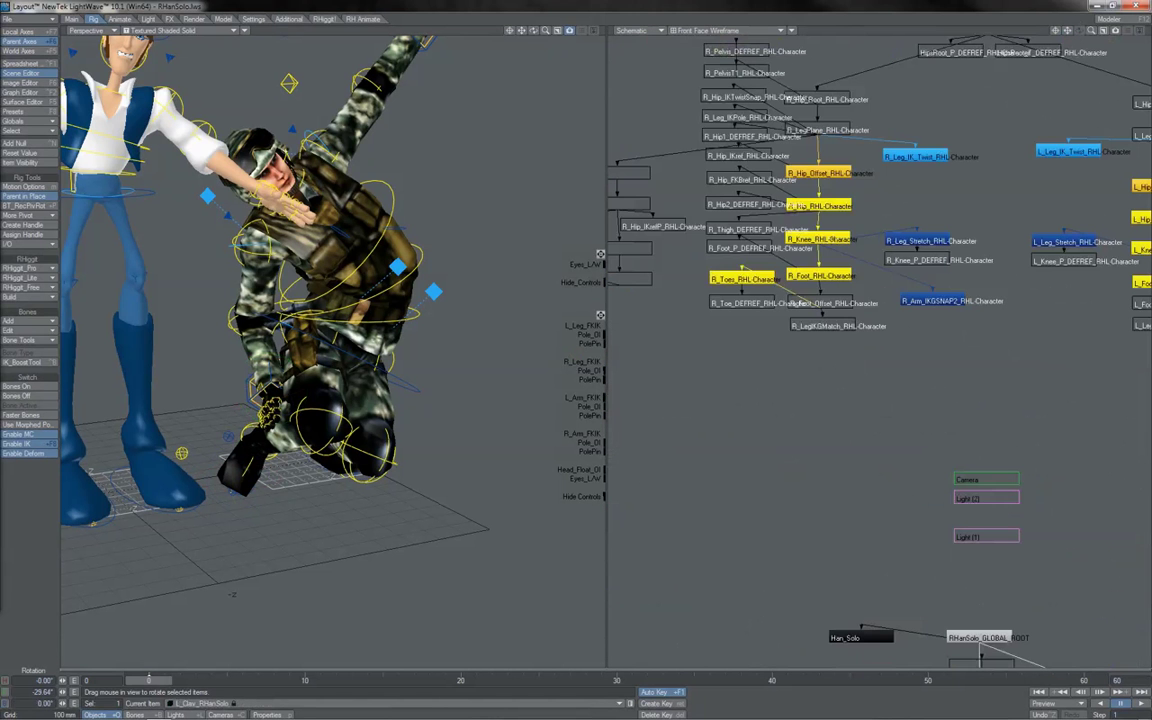
{"action": "left_click", "coordinate": [832, 239]}
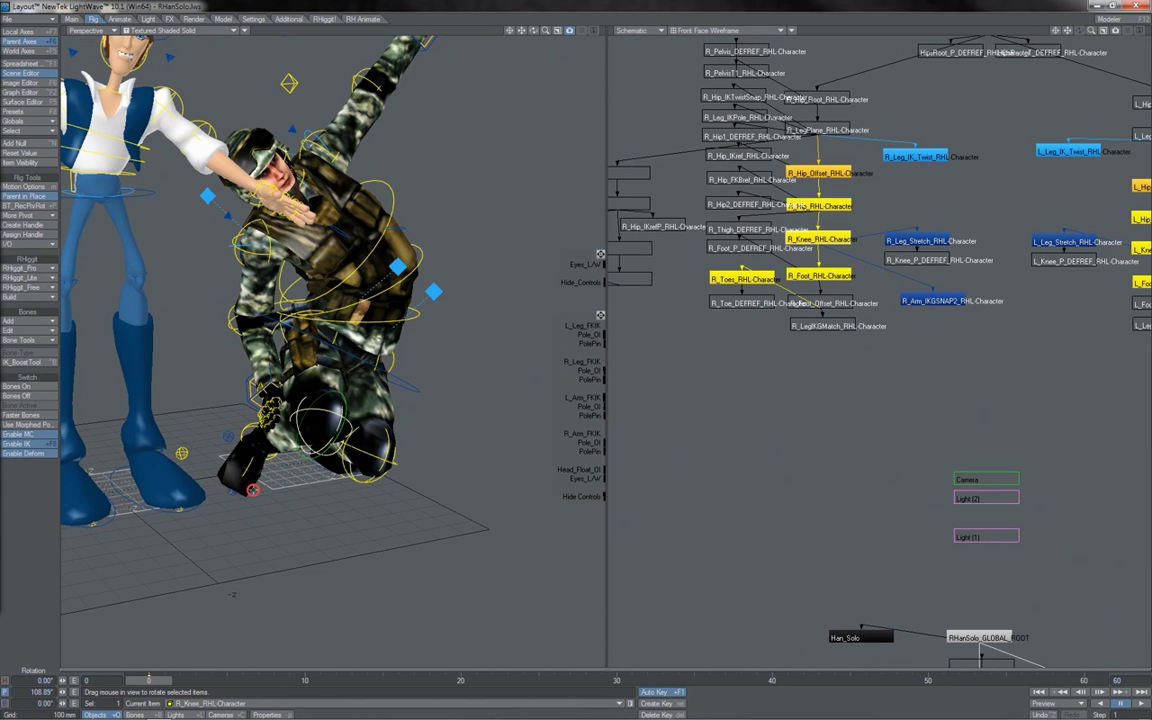
- Move the soldier's R_Leg_IKG goal along X to about -355 mm to test the hand's attachment to the leg
{"action": "left_click", "coordinate": [251, 488]}
{"action": "key", "text": "t"}
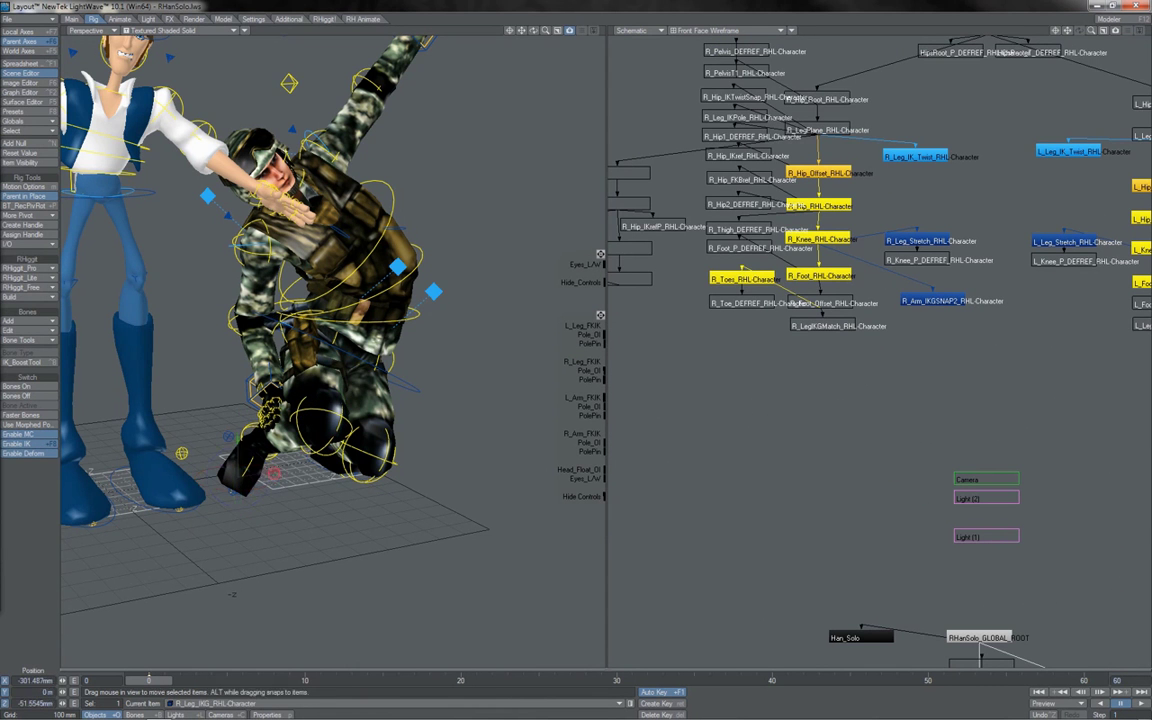
{"action": "mouse_move", "coordinate": [269, 471]}
{"action": "left_mouse_down"}
{"action": "mouse_move", "coordinate": [228, 471]}
{"action": "mouse_move", "coordinate": [271, 471]}
{"action": "mouse_move", "coordinate": [257, 471]}
{"action": "left_mouse_up"}
{"action": "left_click_drag", "start_coordinate": [533, 30], "coordinate": [462, 36]}
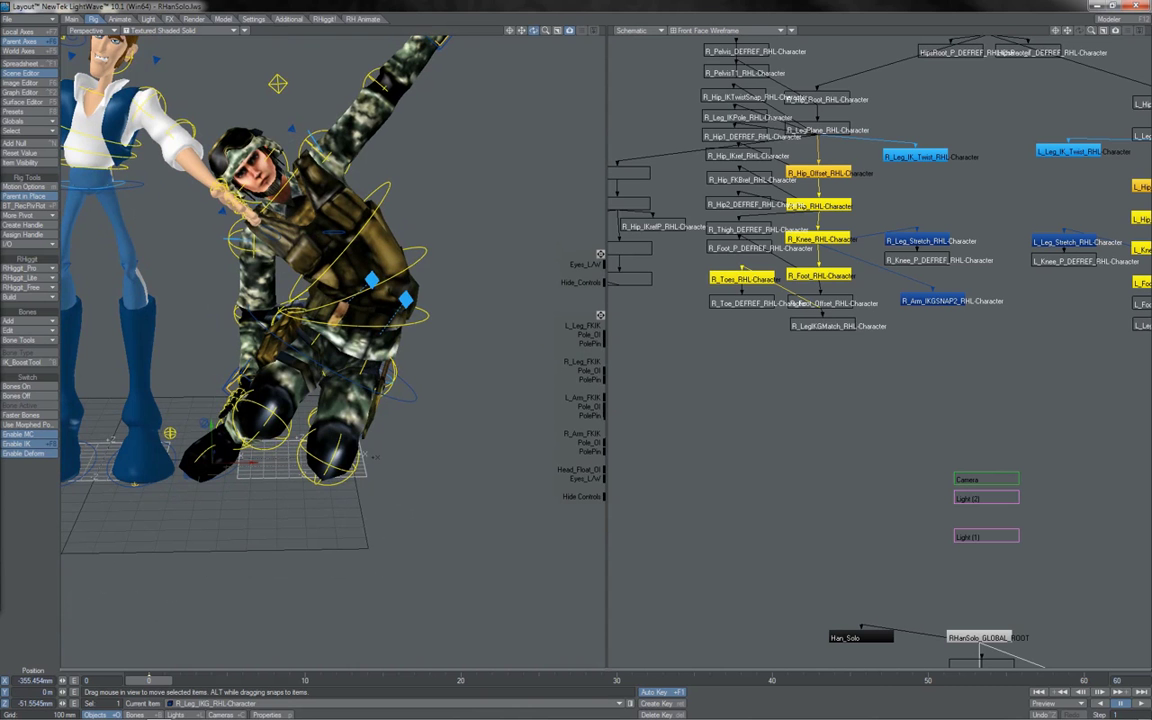
{"action": "left_click_drag", "start_coordinate": [208, 393], "coordinate": [227, 372], "text": "alt"}
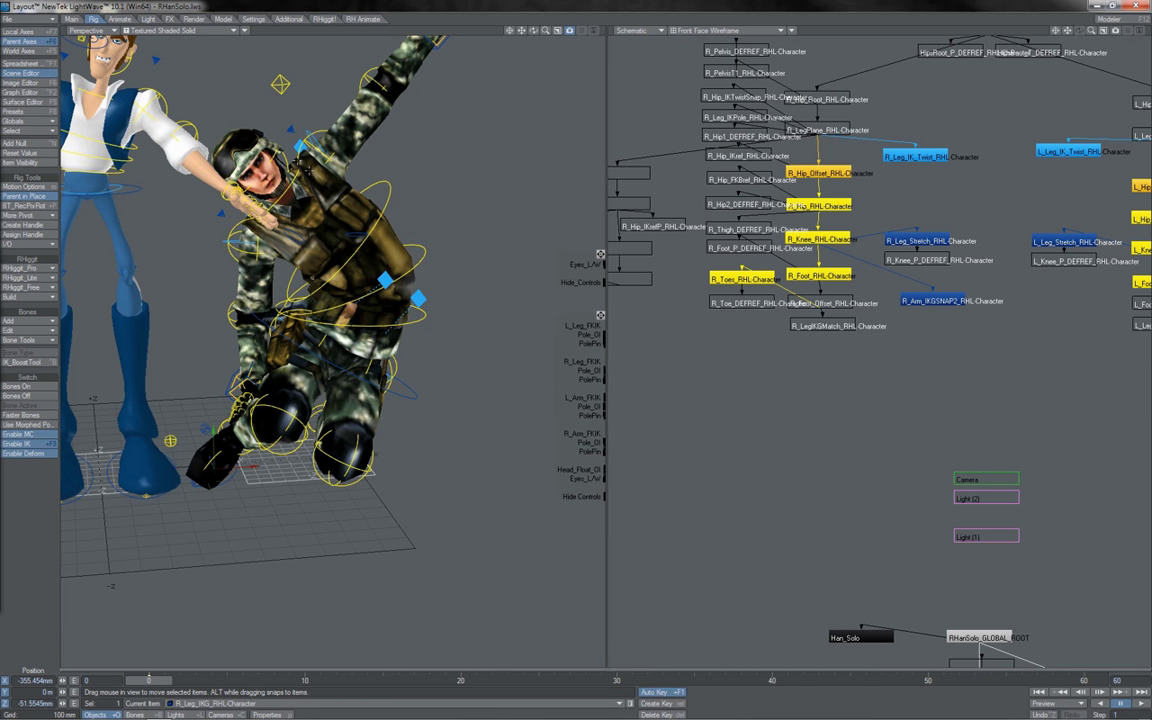
{"action": "left_click", "coordinate": [256, 140]}
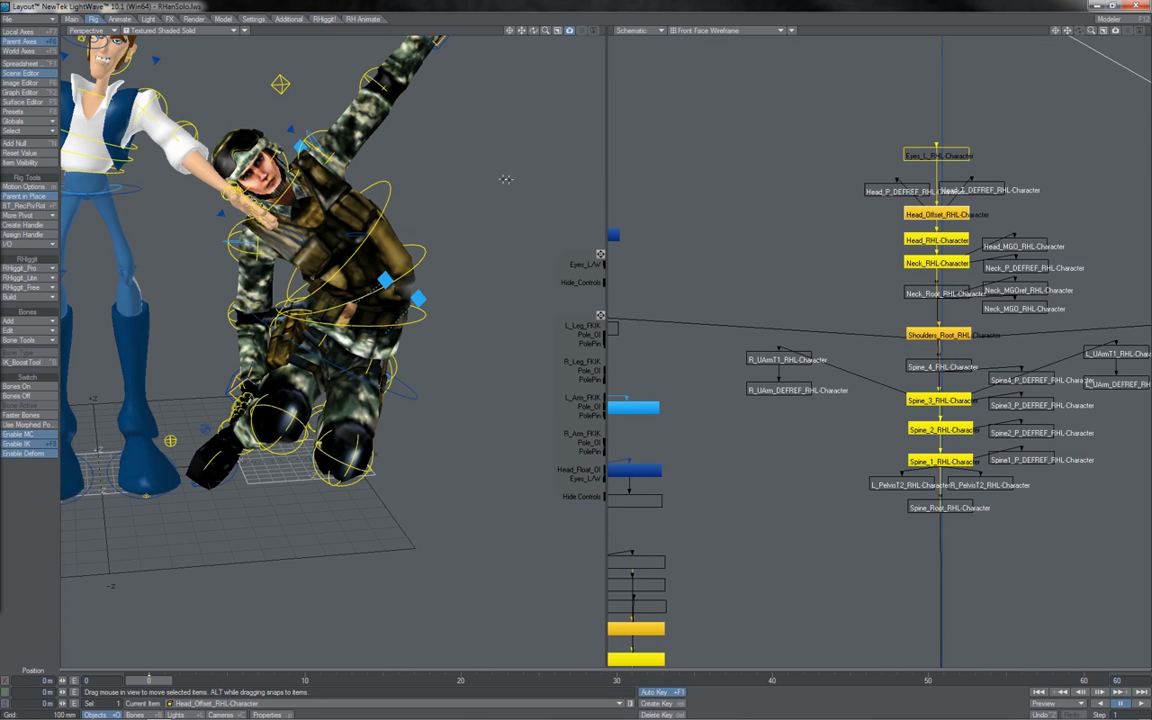
{"action": "key", "text": "y"}
{"action": "left_click_drag", "start_coordinate": [431, 144], "coordinate": [484, 166]}
{"action": "key", "text": "ctrl+z"}
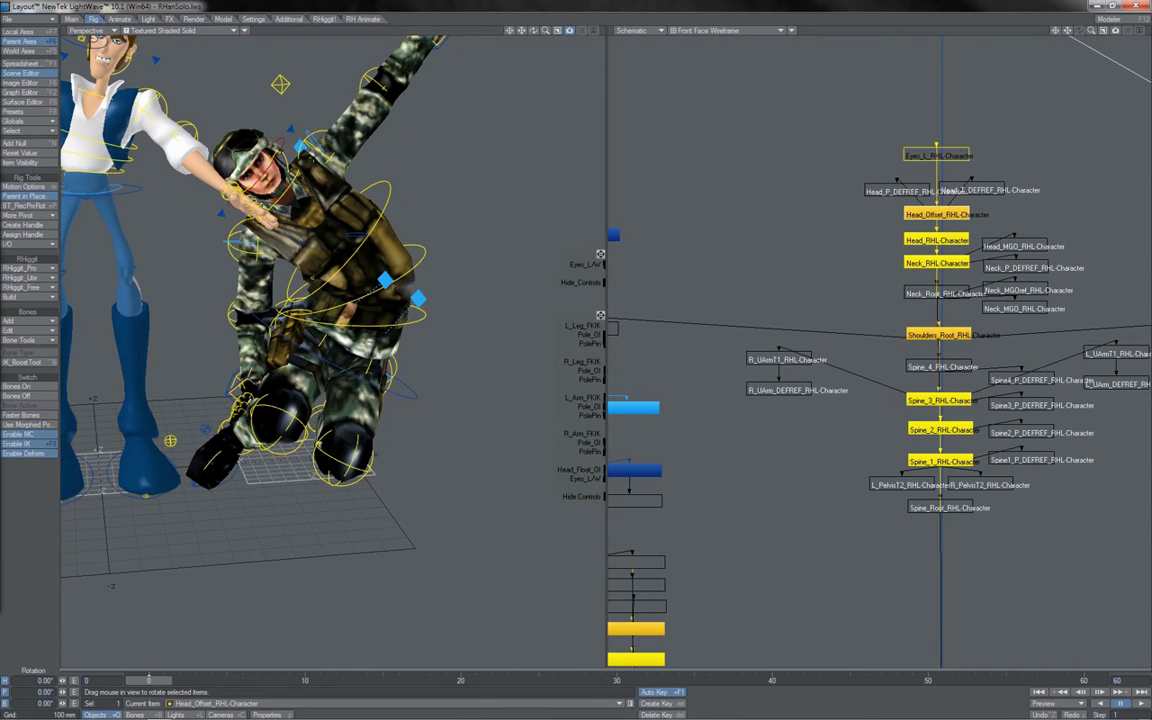
- Bank the soldier's Head_Space control to about 49.2°
{"action": "key", "text": "Down"}
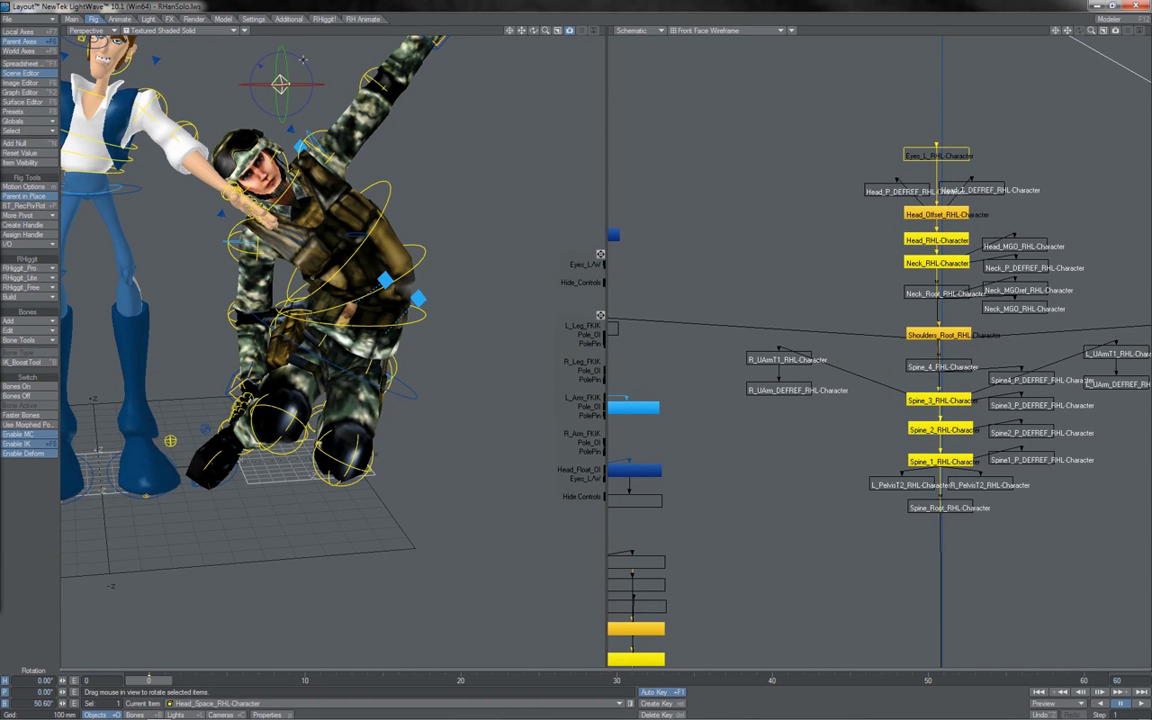
{"action": "key", "text": "ctrl+z"}
{"action": "left_click_drag", "start_coordinate": [534, 30], "coordinate": [412, 30]}
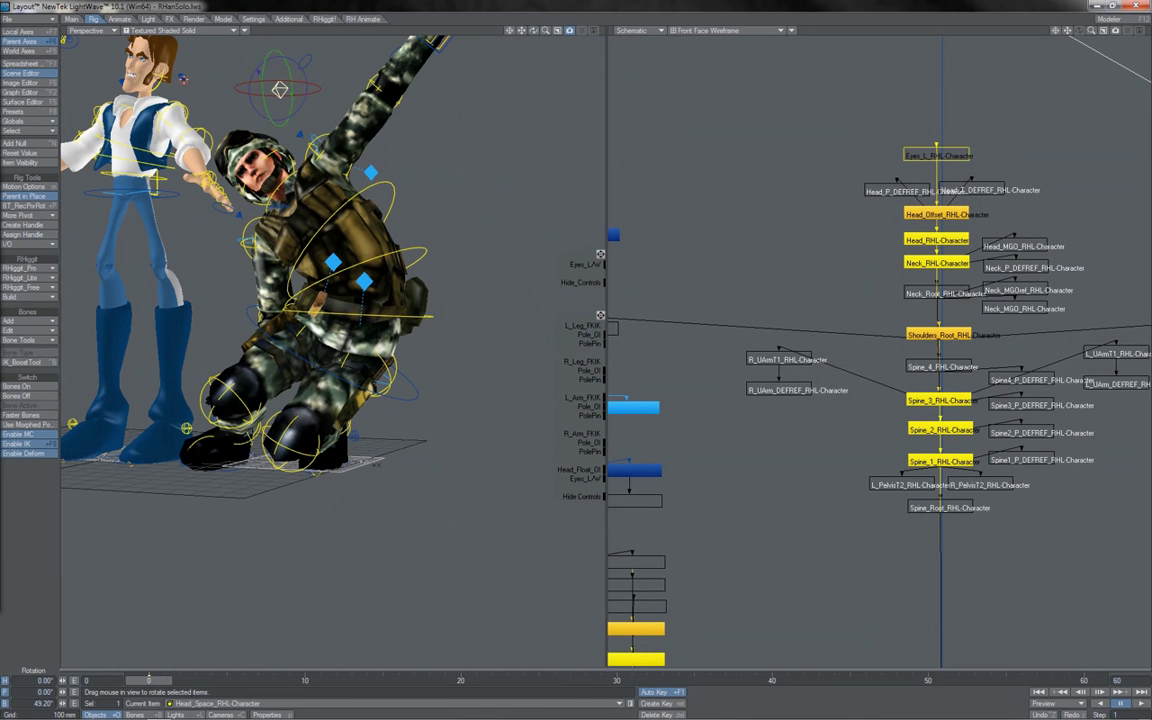
- Raise the cartoon character's L_Clav_IKG goal slightly
{"action": "left_click", "coordinate": [182, 78]}
{"action": "key", "text": "t"}
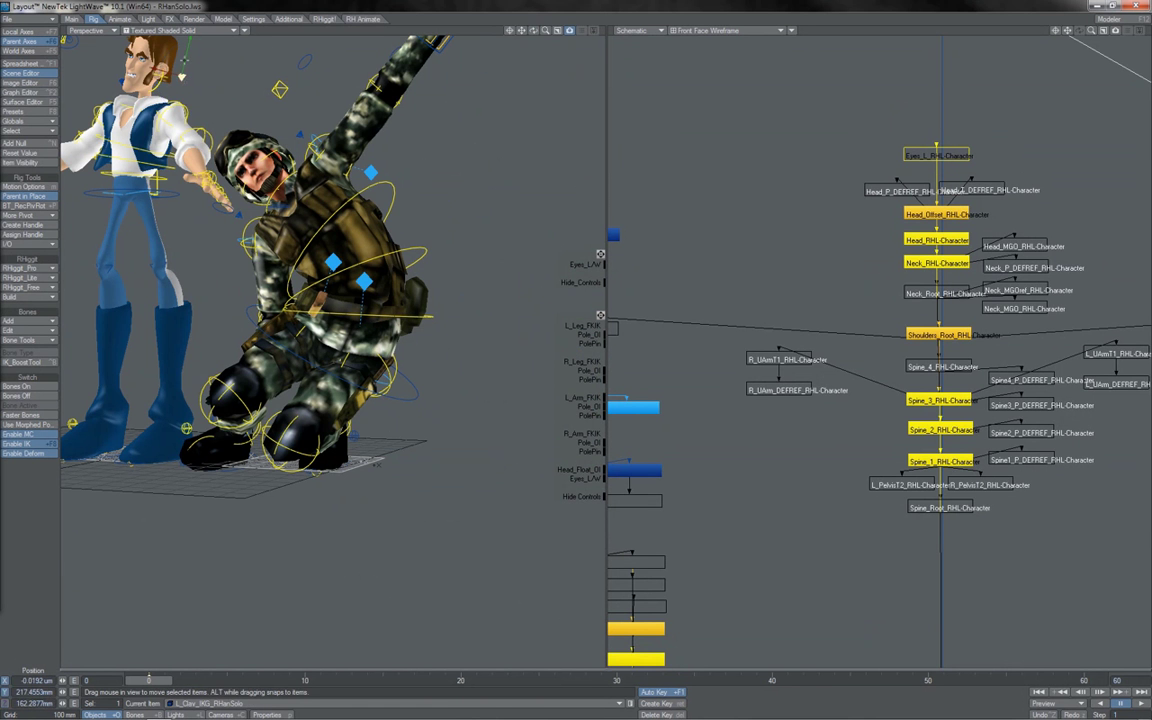
{"action": "mouse_move", "coordinate": [184, 64]}
{"action": "left_mouse_down"}
{"action": "mouse_move", "coordinate": [186, 55]}
{"action": "mouse_move", "coordinate": [182, 75]}
{"action": "mouse_move", "coordinate": [185, 57]}
{"action": "left_mouse_up"}
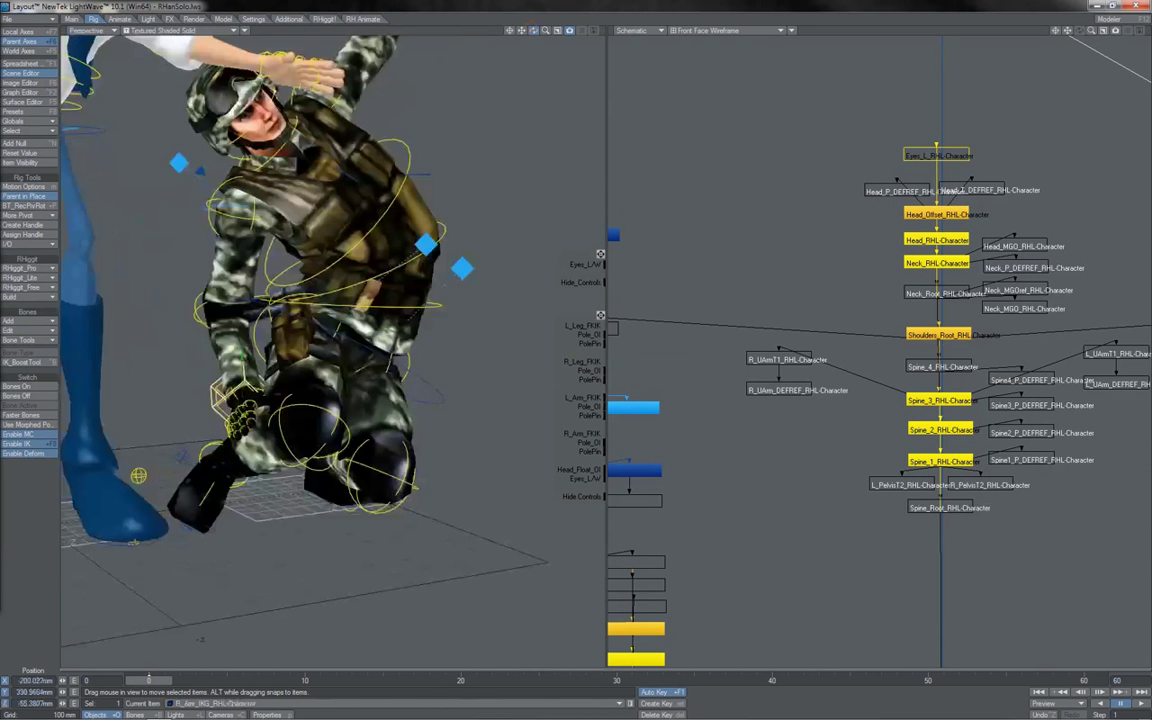
- Set the position interpolation of the soldier's R_Arm_IKG goal to 0 and move the goal to about X -234, Y 367, Z -14 mm
{"action": "left_click_drag", "start_coordinate": [238, 392], "coordinate": [235, 398]}
{"action": "left_click_drag", "start_coordinate": [533, 31], "coordinate": [538, 32]}
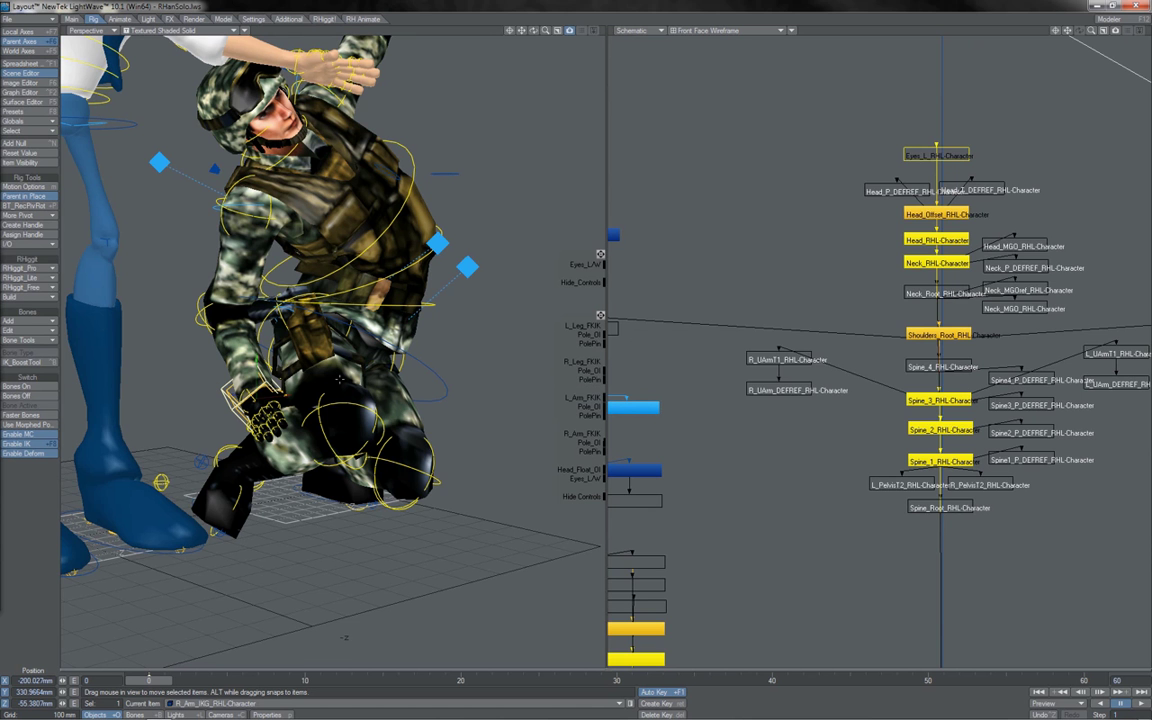
{"action": "key", "text": "m"}
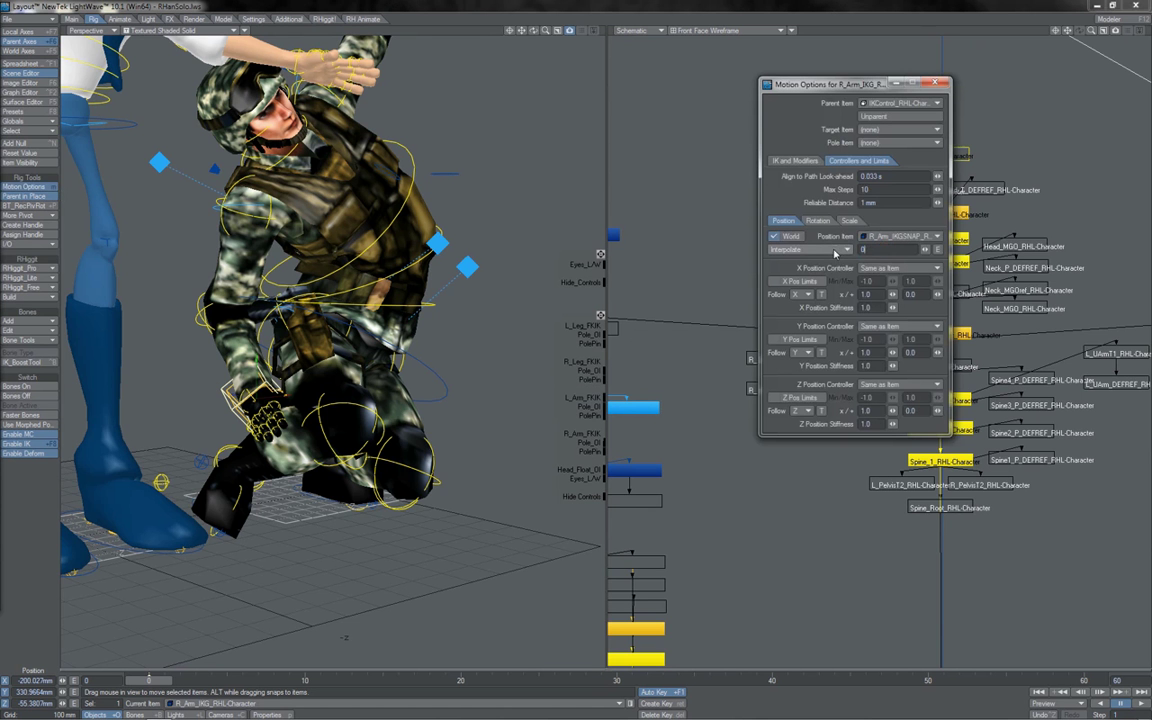
{"action": "left_click", "coordinate": [936, 83]}
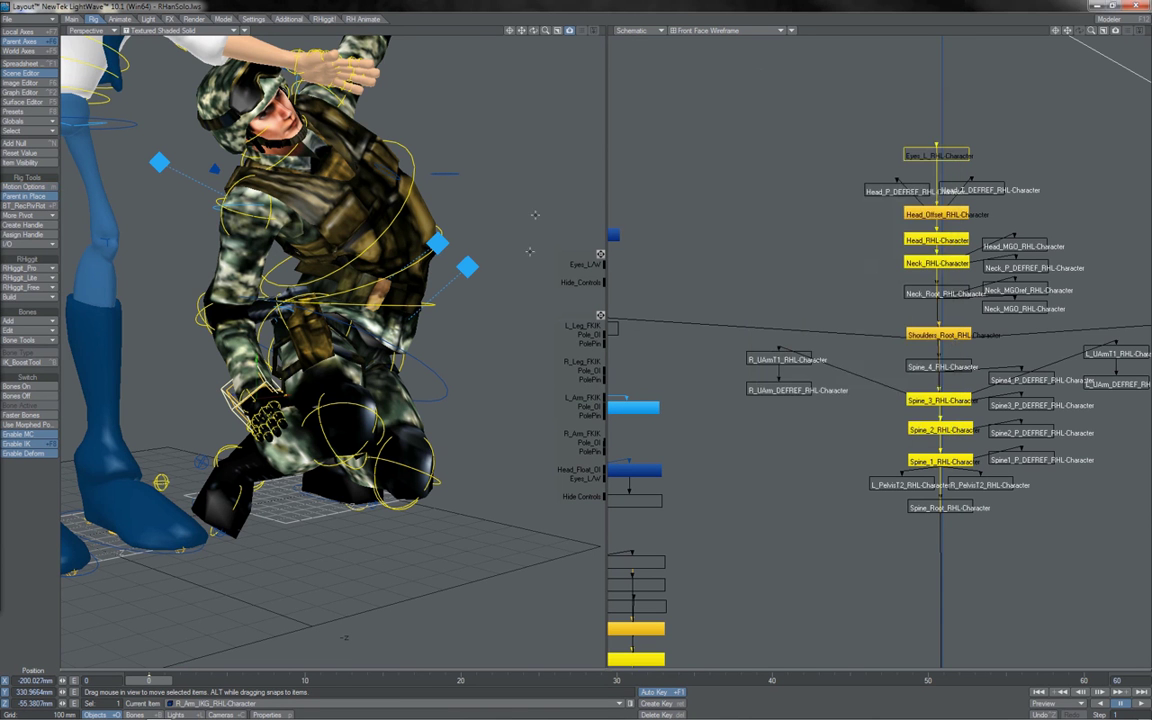
{"action": "left_click_drag", "start_coordinate": [501, 362], "coordinate": [575, 353]}
{"action": "left_click_drag", "start_coordinate": [501, 362], "coordinate": [451, 357]}
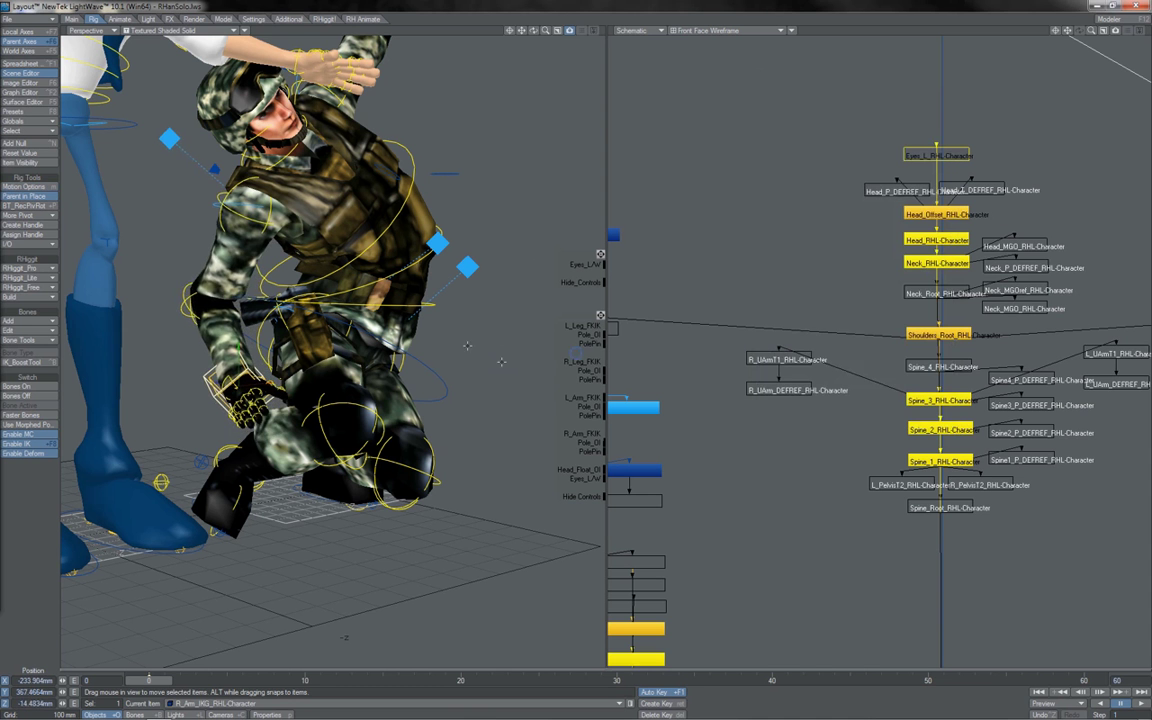
- Rotate the soldier's root control to a pitch of about 3.3° and a bank of about -37.2°
{"action": "left_click", "coordinate": [441, 370]}
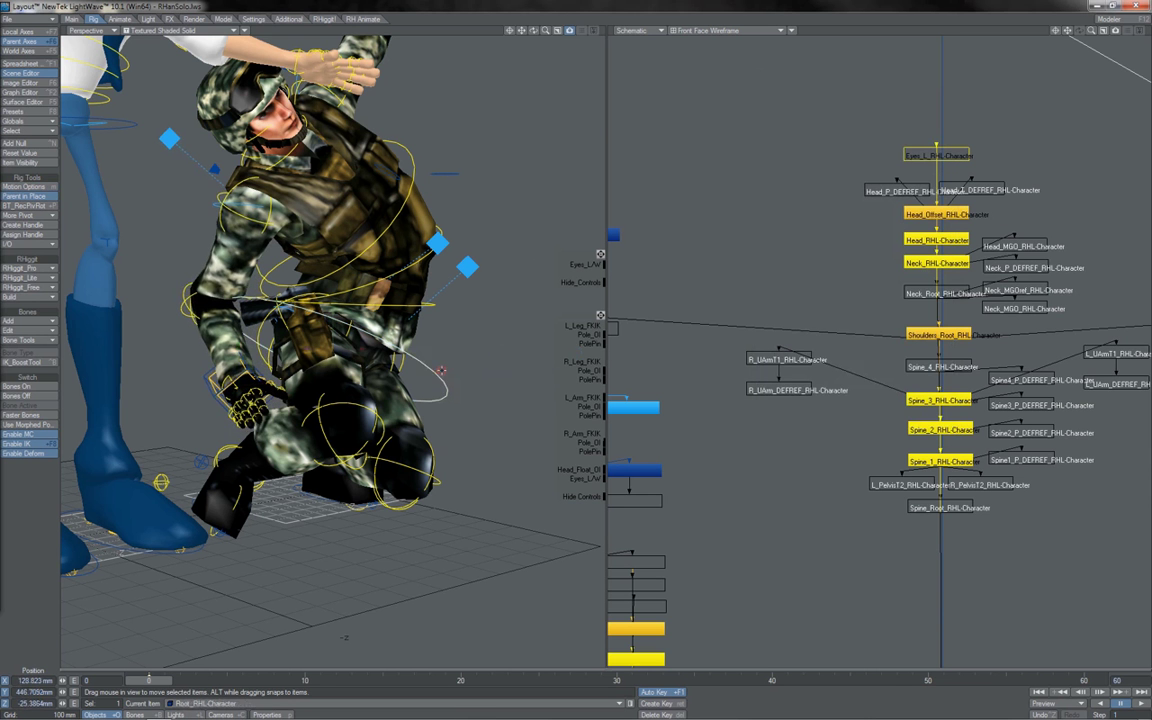
{"action": "key", "text": "y"}
{"action": "left_click_drag", "start_coordinate": [575, 346], "coordinate": [576, 353]}
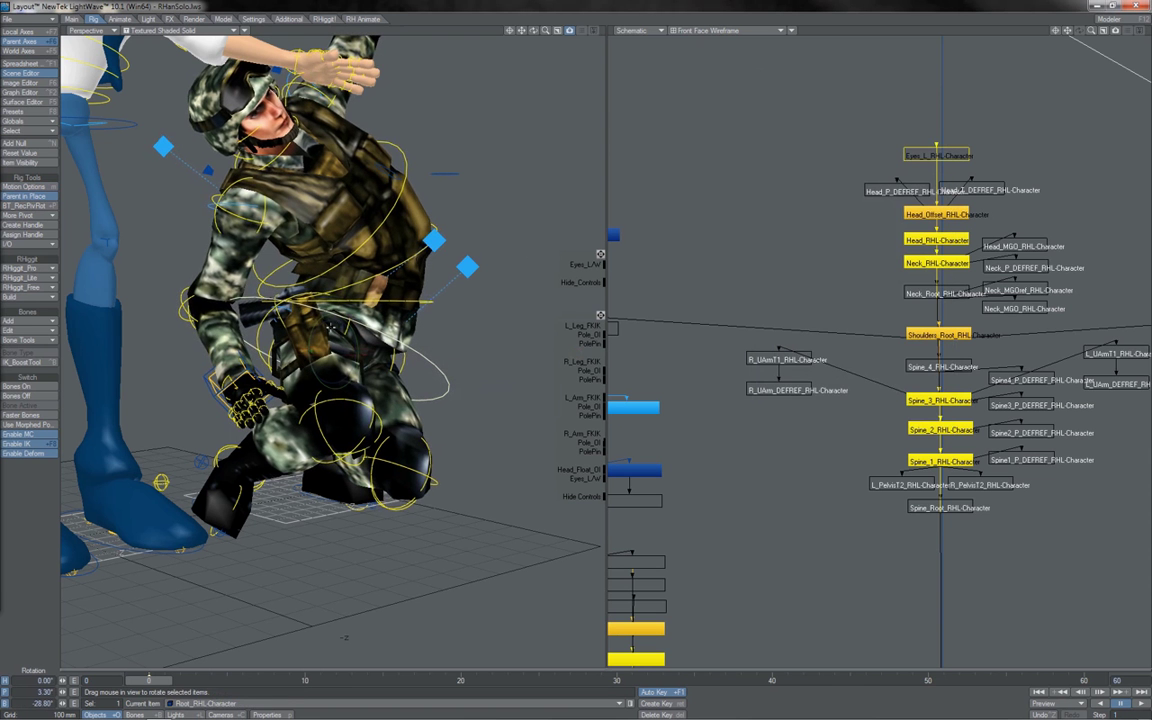
{"action": "right_click_drag", "start_coordinate": [345, 270], "coordinate": [315, 270]}
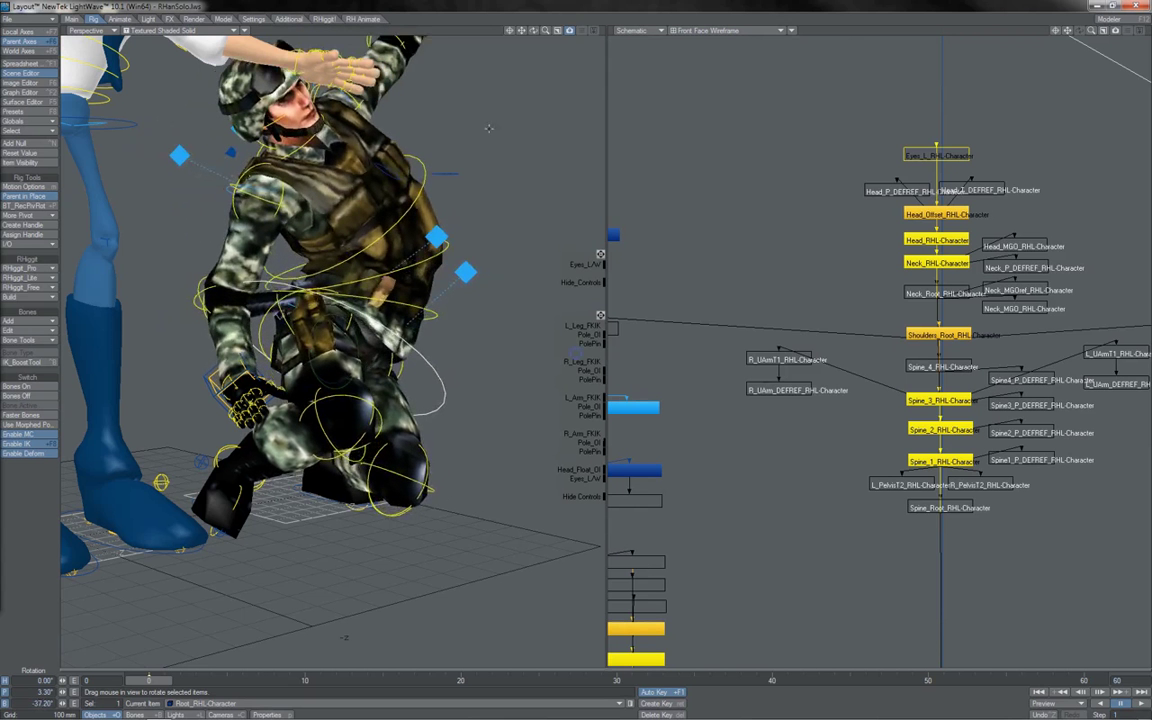
- Enlarge the perspective view to a single viewport and examine both posed characters from different angles
{"action": "left_click_drag", "start_coordinate": [534, 31], "coordinate": [490, 32]}
{"action": "left_click", "coordinate": [557, 31]}
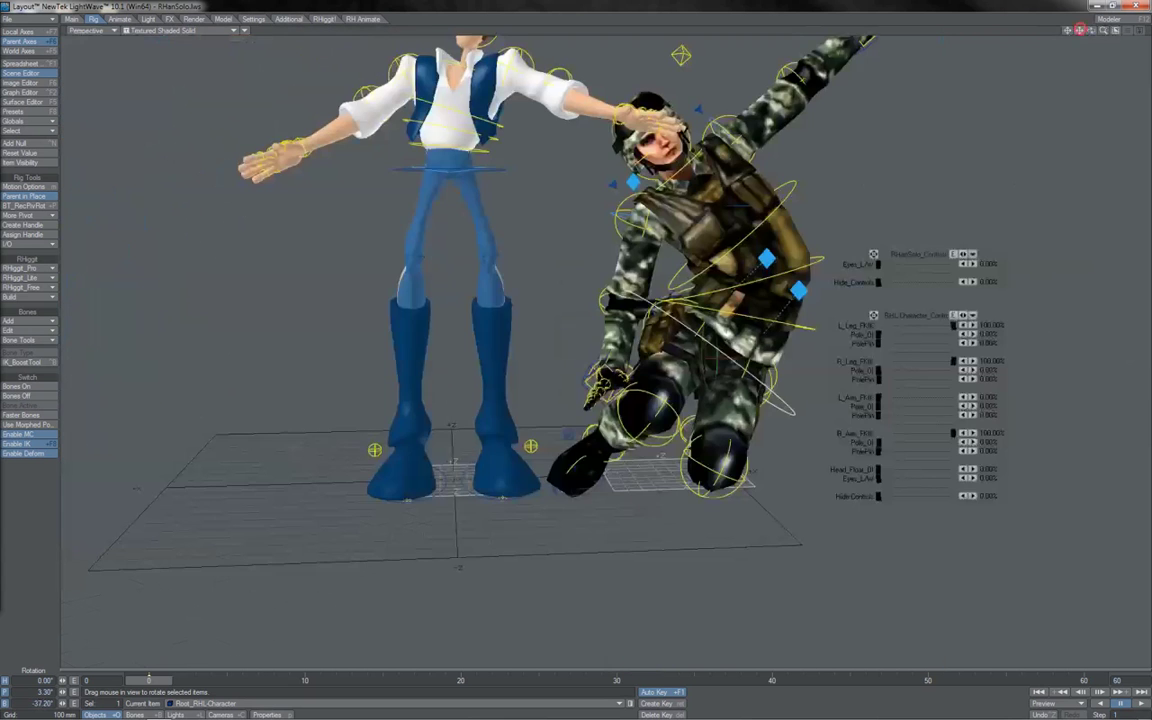
{"action": "left_click_drag", "start_coordinate": [1091, 31], "coordinate": [959, 31]}
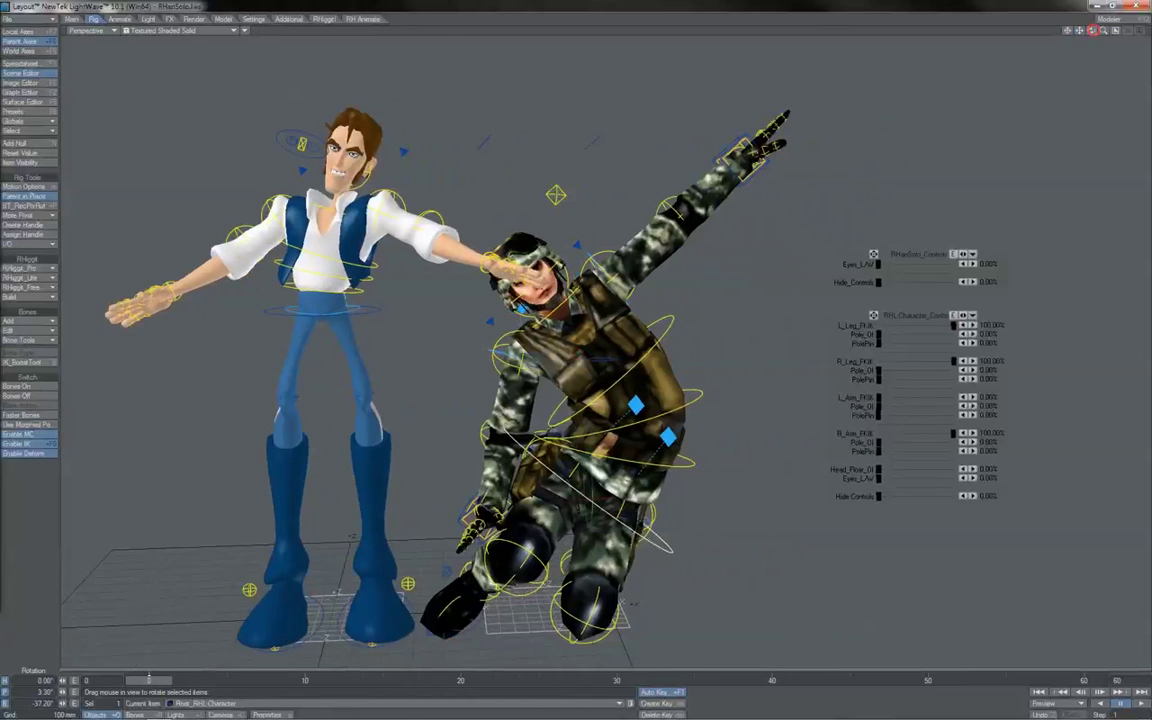
{"action": "left_click_drag", "start_coordinate": [1091, 31], "coordinate": [1044, 40]}
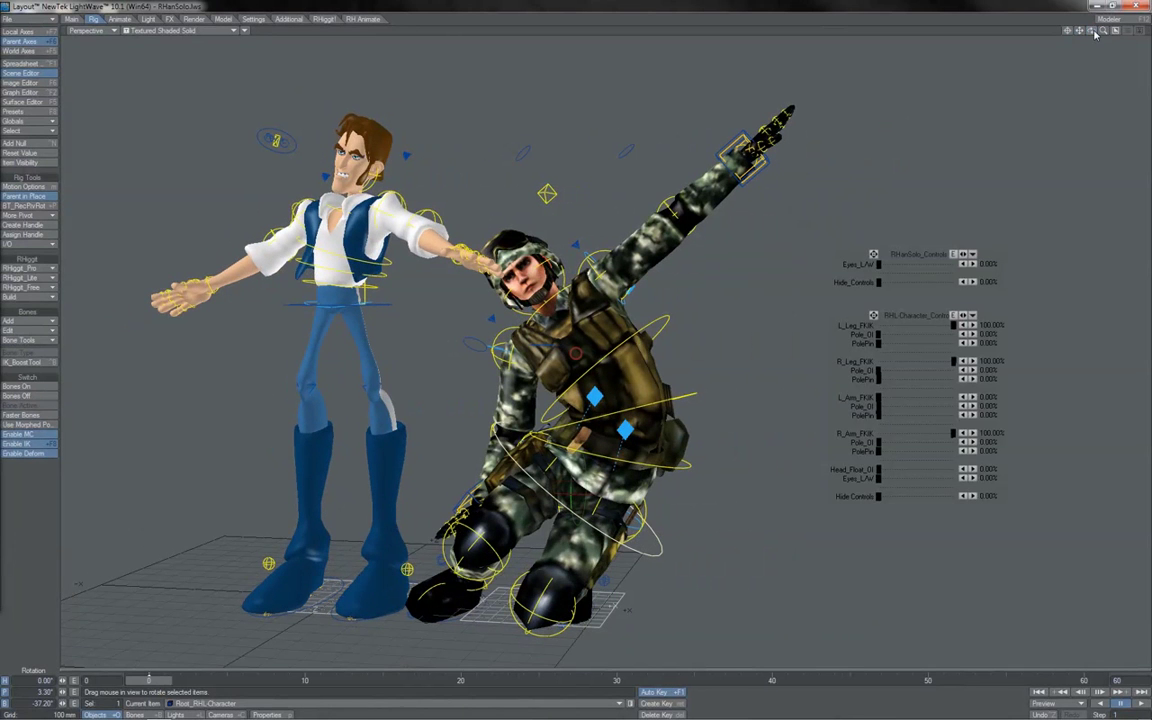